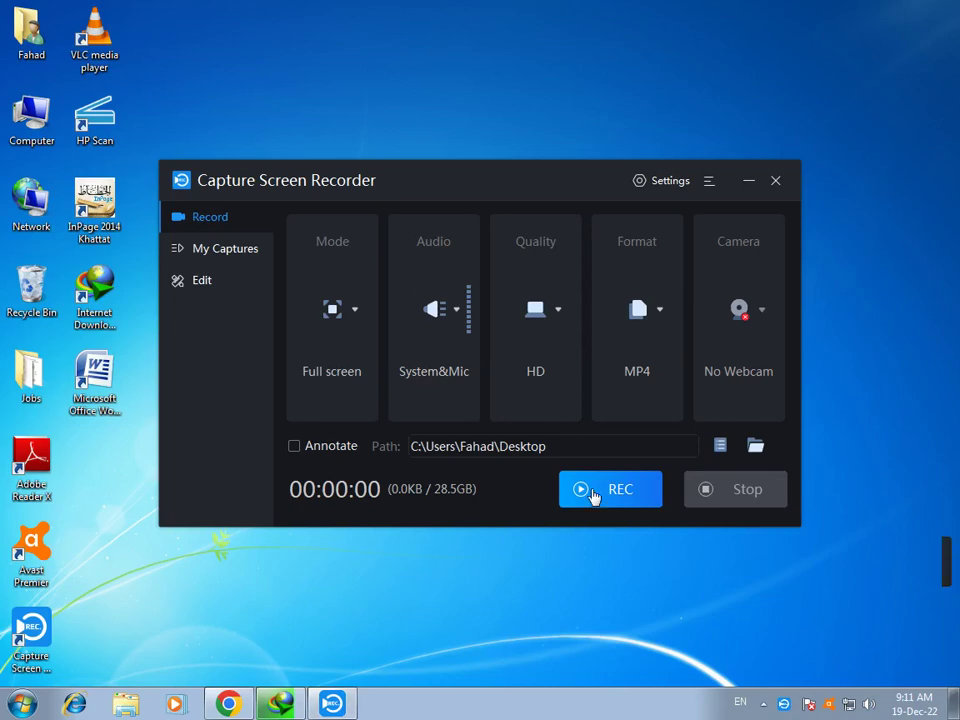
- Start the full-screen Capture recording, then launch a blank Microsoft Office Excel 2007 workbook
{"action": "left_click", "coordinate": [596, 497]}
{"action": "left_click", "coordinate": [748, 181]}
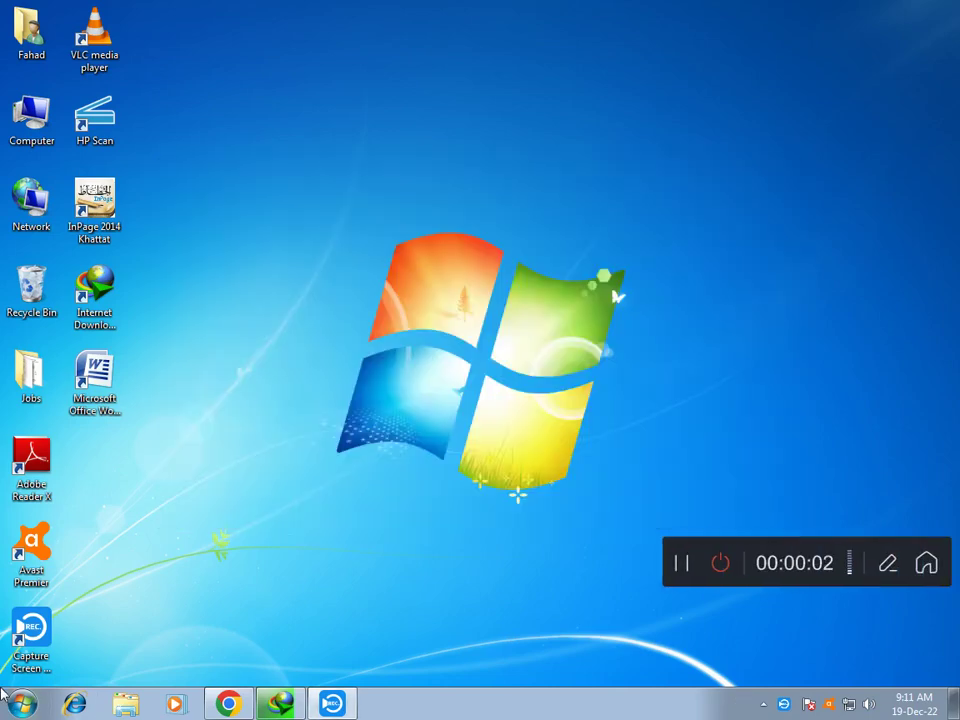
{"action": "left_click", "coordinate": [20, 703]}
{"action": "left_click", "coordinate": [94, 399]}
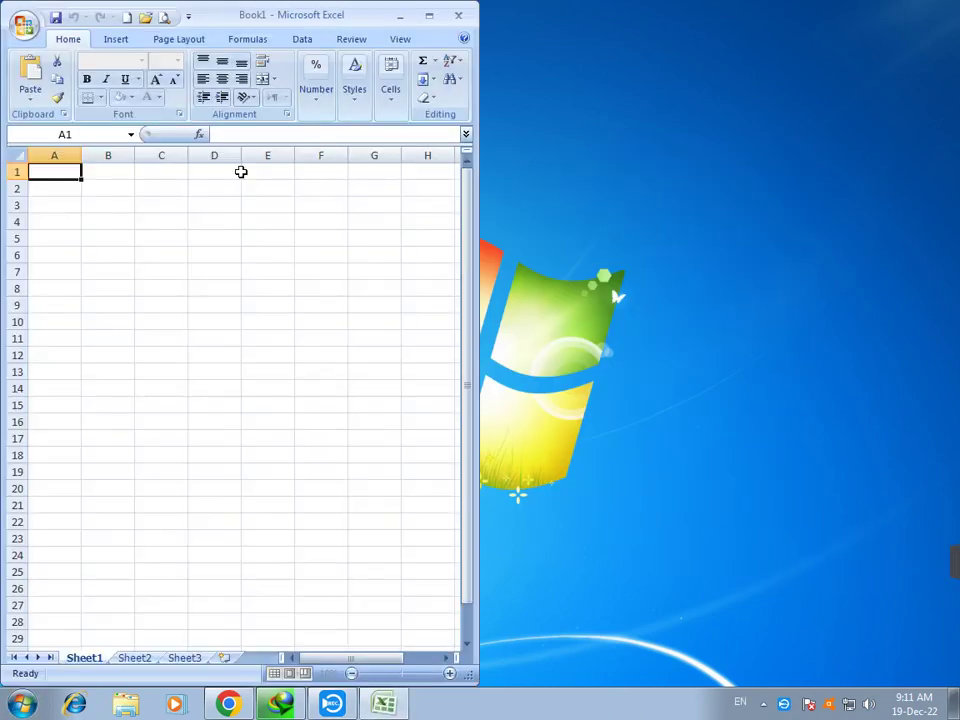
- Maximize the Book1 window and bring up the Insert ribbon commands
{"action": "left_click", "coordinate": [430, 16]}
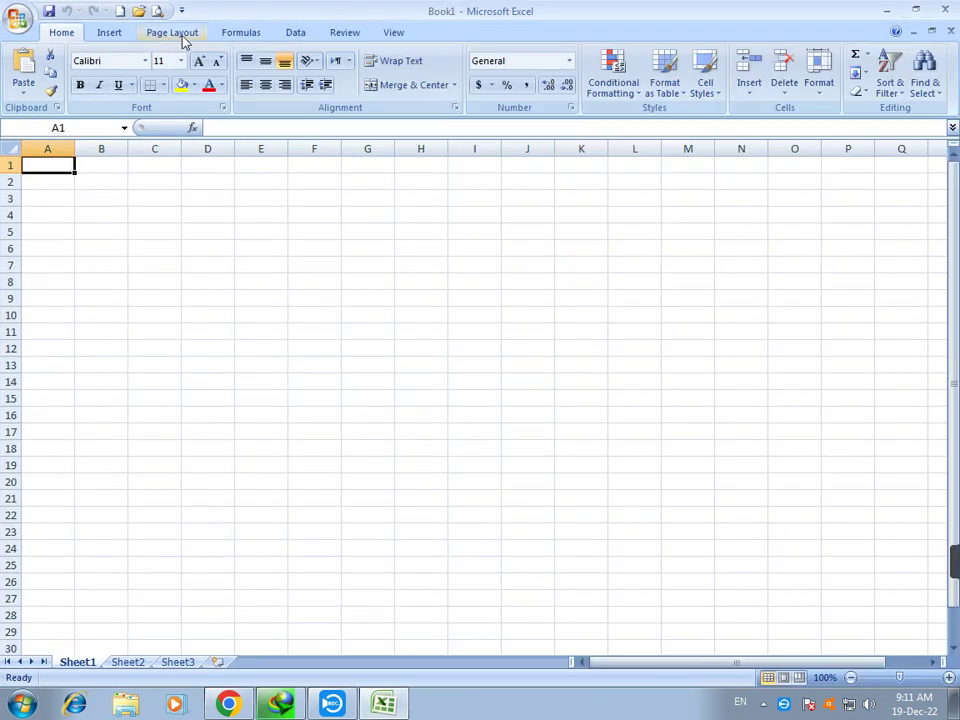
{"action": "left_click", "coordinate": [112, 34]}
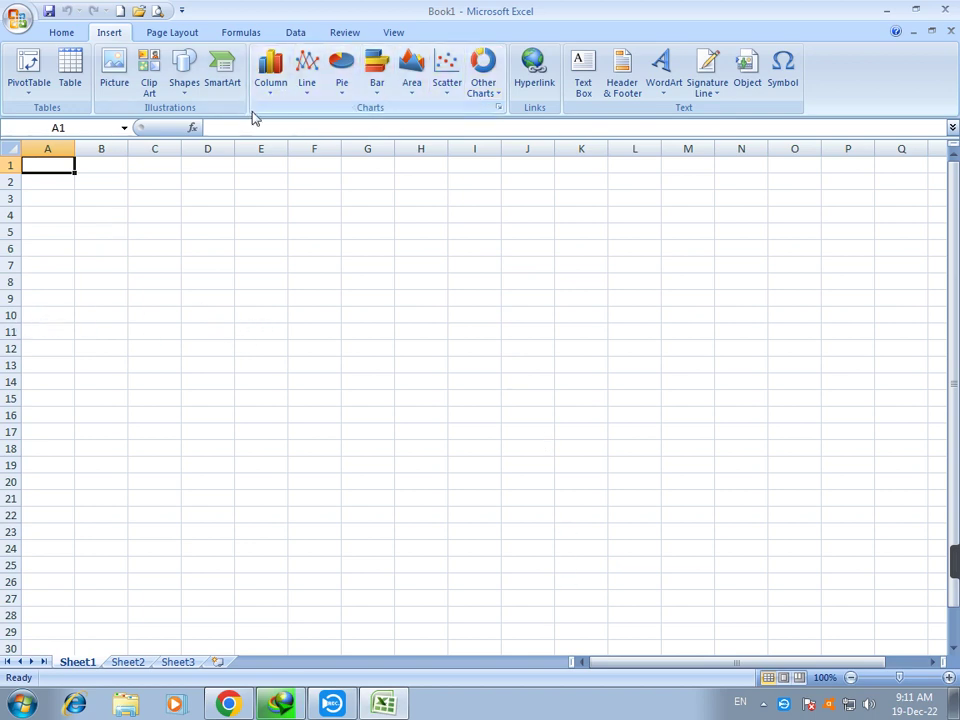
- Browse the SmartArt and Shapes galleries, viewing the List layouts and then all layouts
{"action": "left_click", "coordinate": [220, 82]}
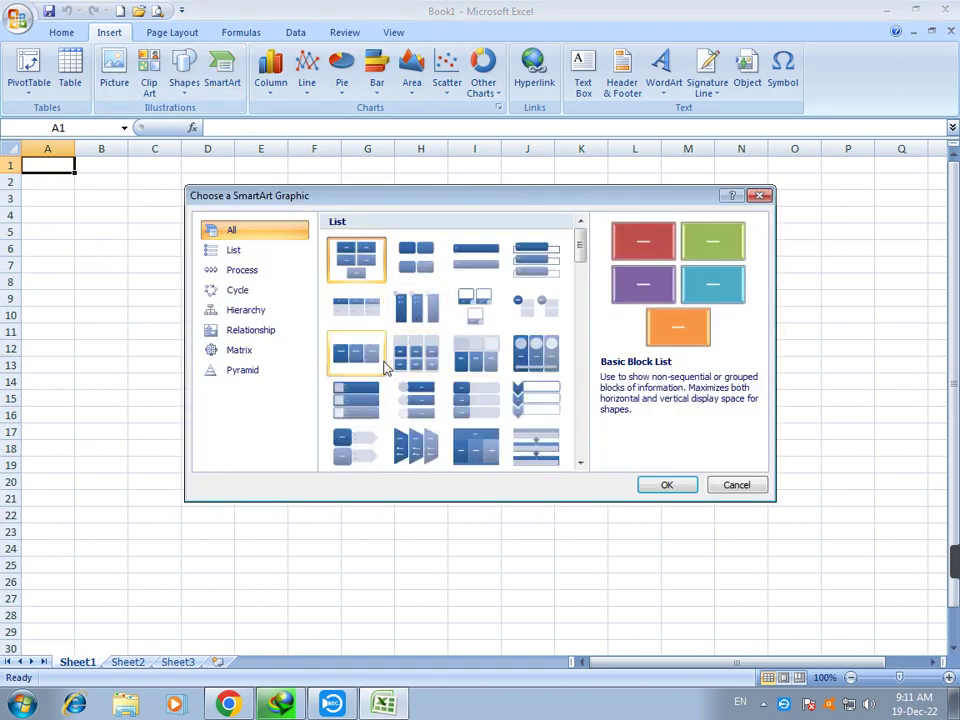
{"action": "left_click", "coordinate": [729, 482]}
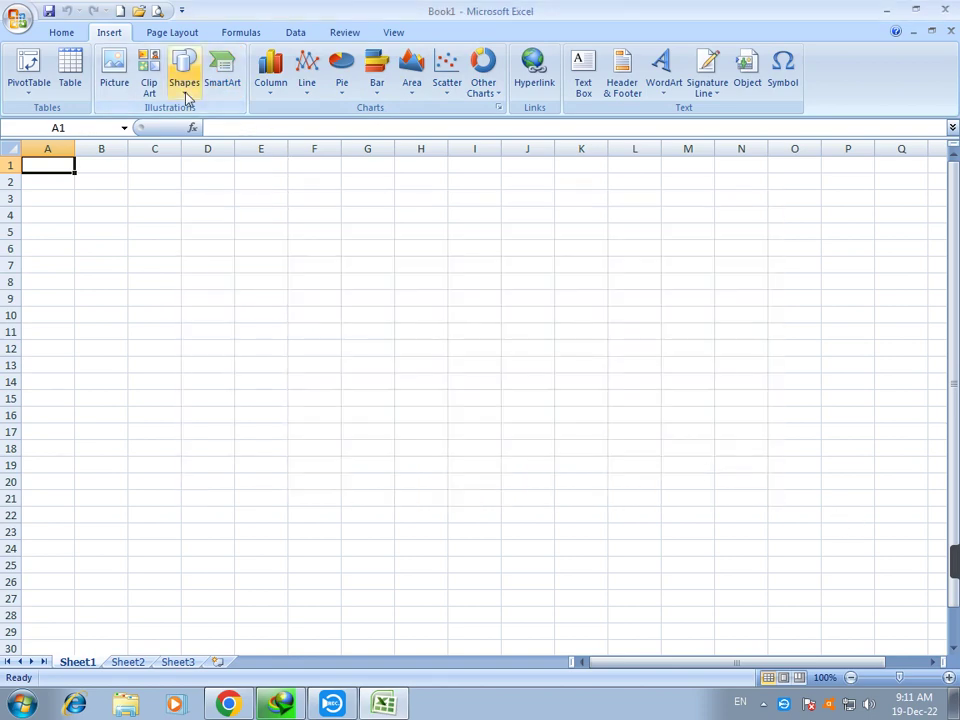
{"action": "left_click", "coordinate": [185, 97]}
{"action": "left_click", "coordinate": [553, 296]}
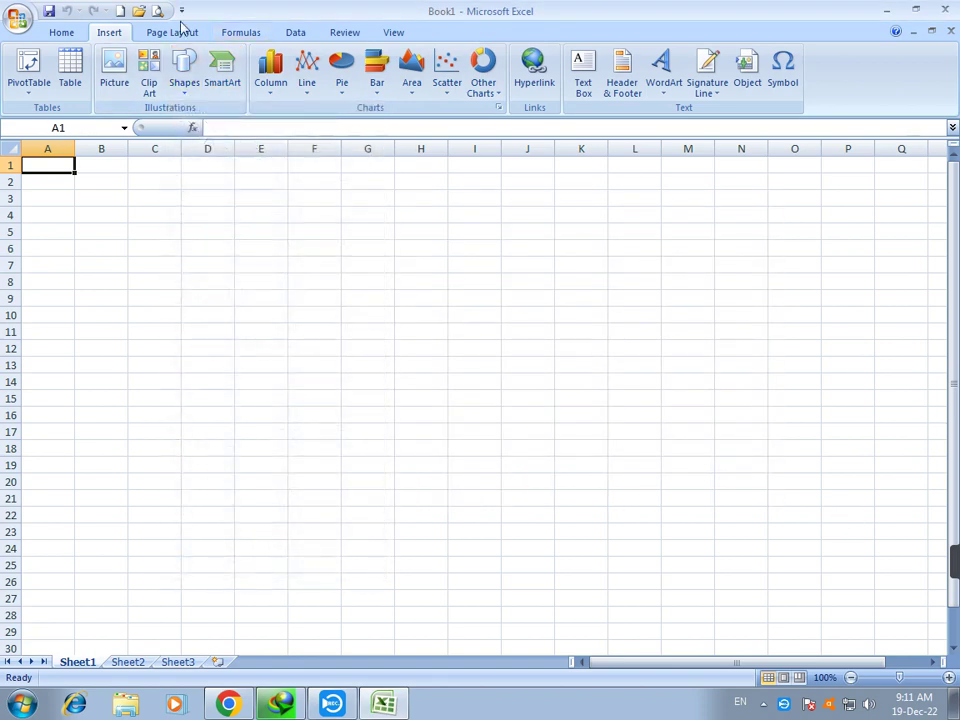
{"action": "left_click", "coordinate": [221, 88]}
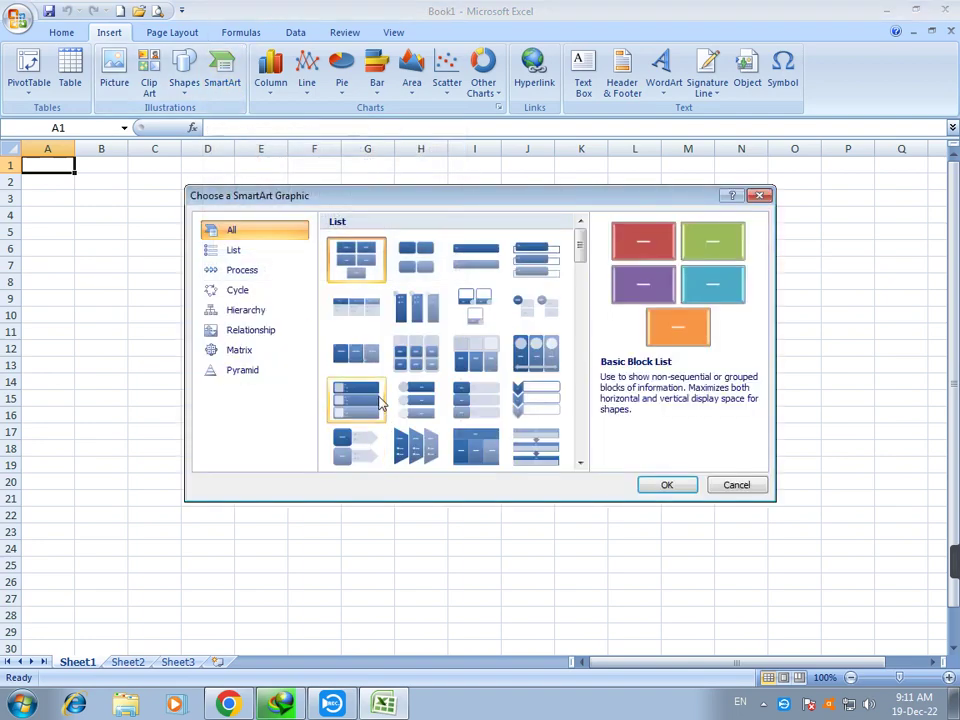
{"action": "left_click", "coordinate": [228, 252]}
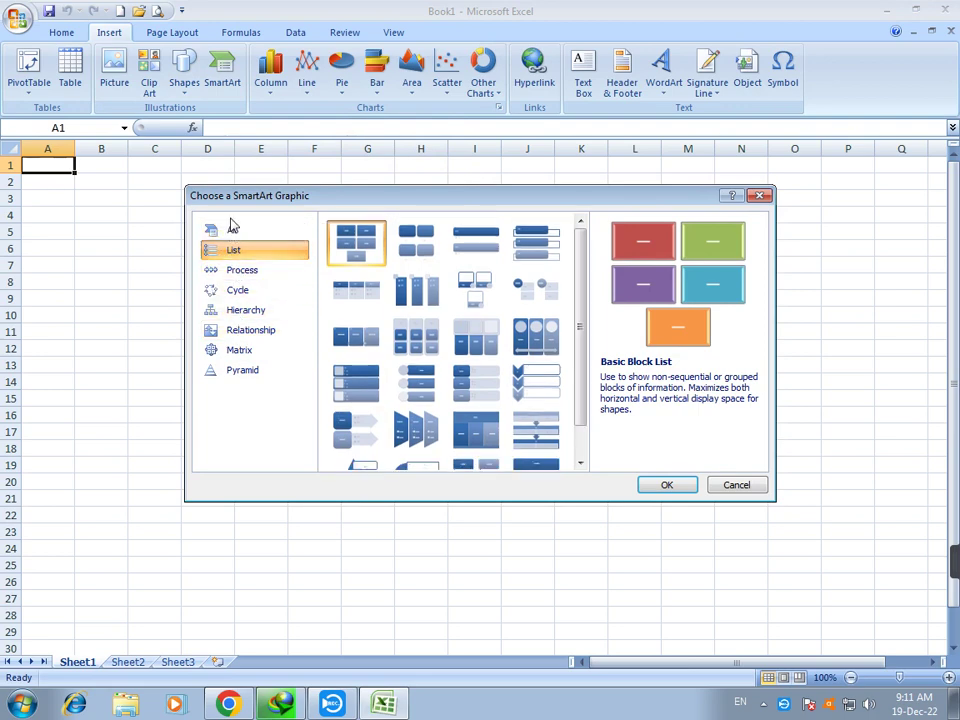
{"action": "left_click", "coordinate": [231, 230]}
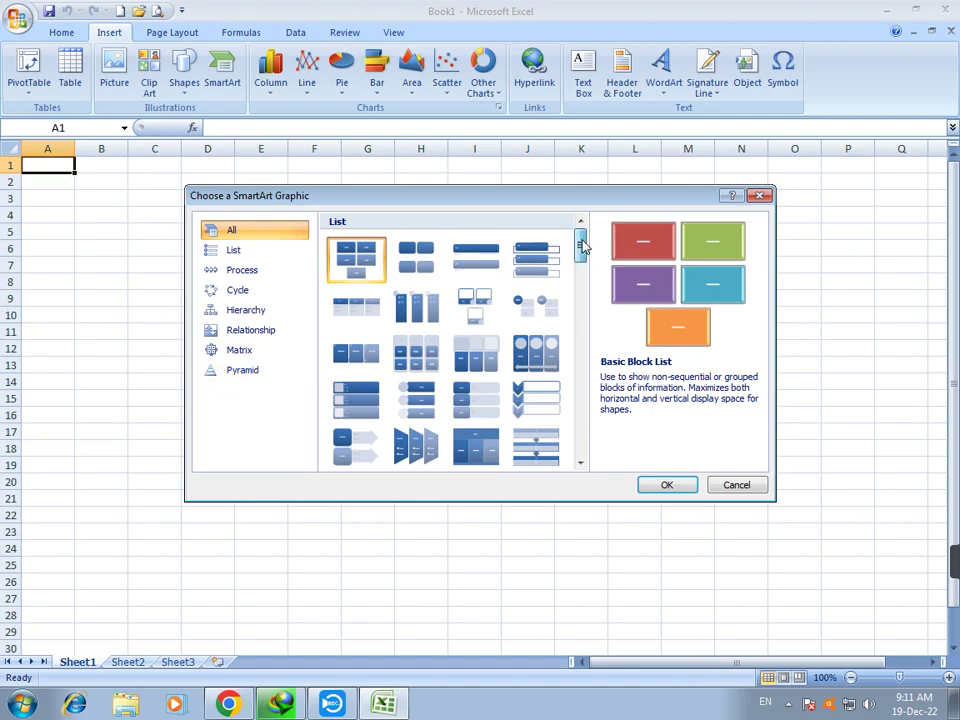
{"action": "mouse_move", "coordinate": [580, 245]}
{"action": "left_mouse_down"}
{"action": "mouse_move", "coordinate": [580, 438]}
{"action": "mouse_move", "coordinate": [590, 274]}
{"action": "mouse_move", "coordinate": [582, 250]}
{"action": "mouse_move", "coordinate": [590, 285]}
{"action": "left_mouse_up"}
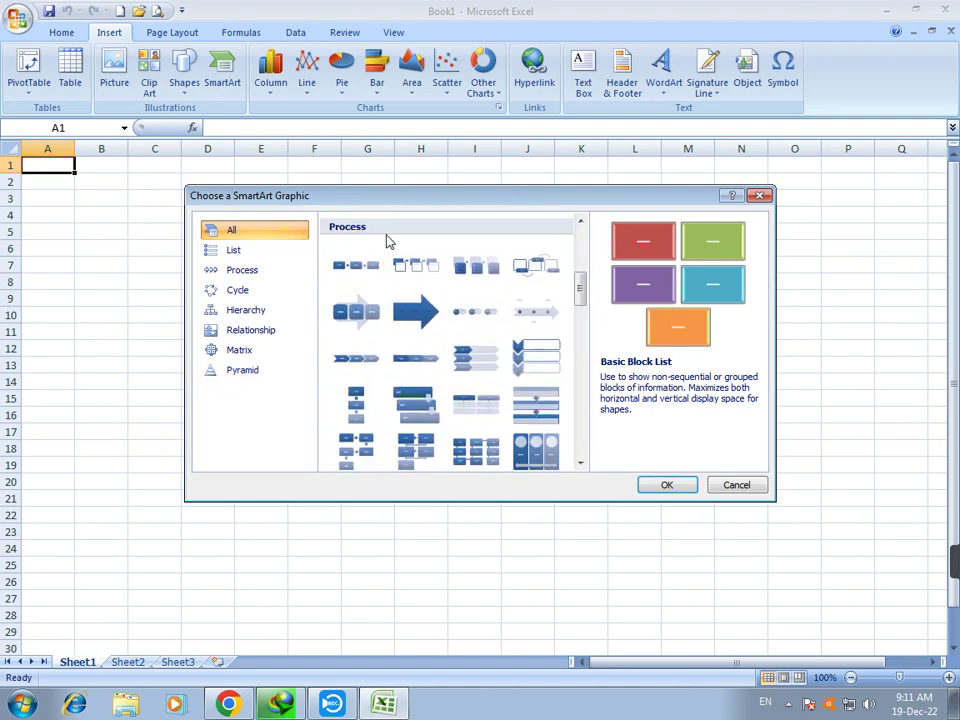
- Compare the SmartArt categories, then insert the Hierarchy Organization Chart layout
{"action": "left_click", "coordinate": [237, 272]}
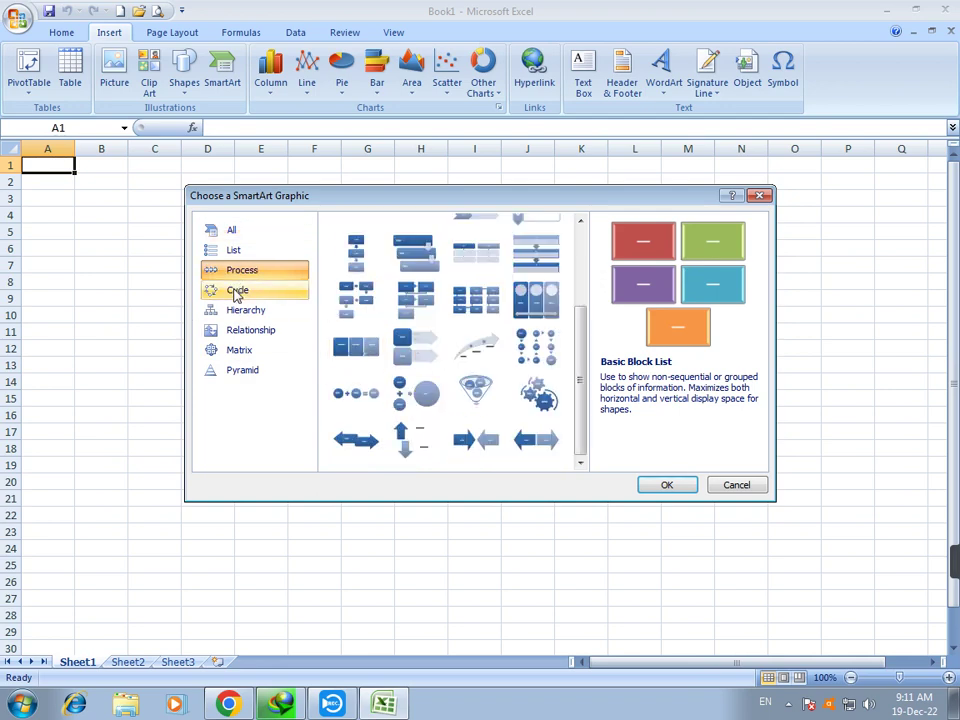
{"action": "left_click", "coordinate": [241, 312]}
{"action": "left_click", "coordinate": [232, 331]}
{"action": "left_click", "coordinate": [239, 350]}
{"action": "left_click", "coordinate": [240, 313]}
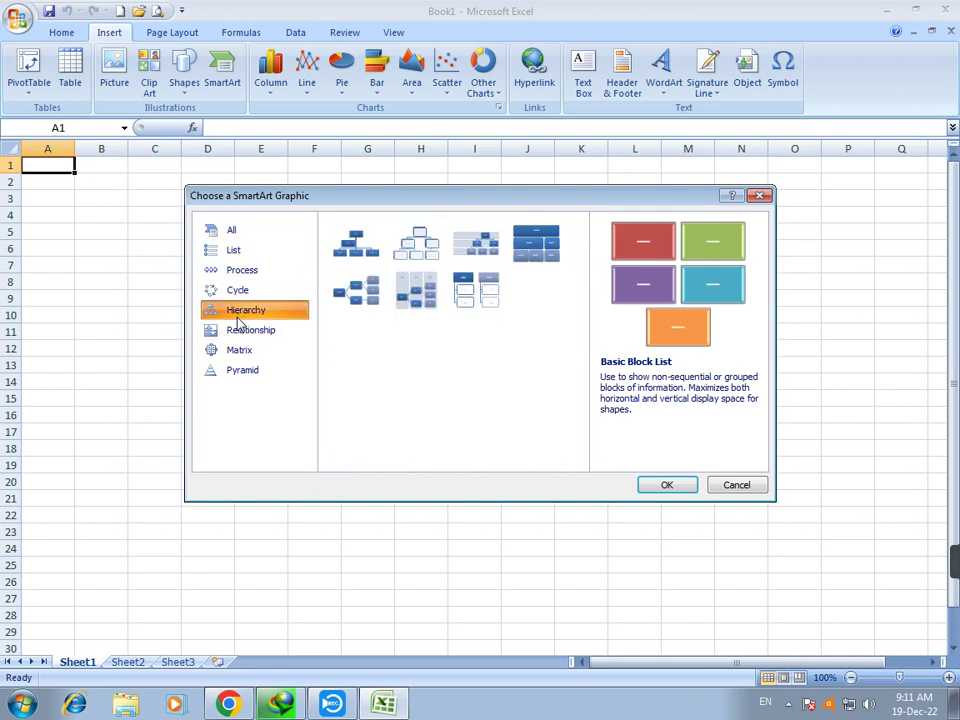
{"action": "left_click", "coordinate": [237, 290]}
{"action": "left_click", "coordinate": [245, 310]}
{"action": "left_click", "coordinate": [357, 243]}
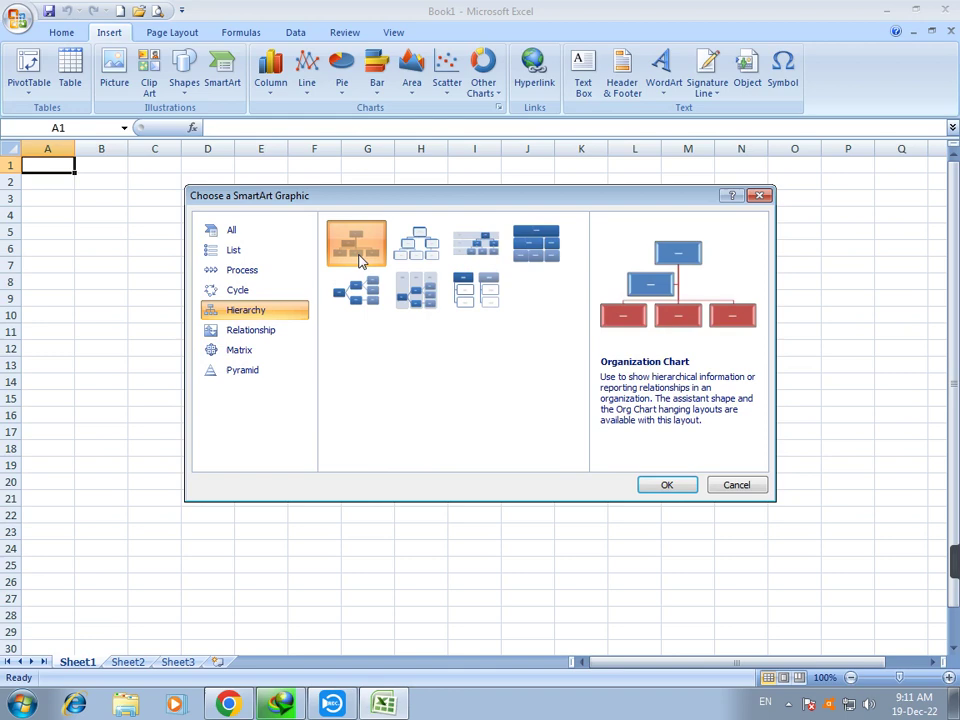
{"action": "left_click", "coordinate": [662, 486]}
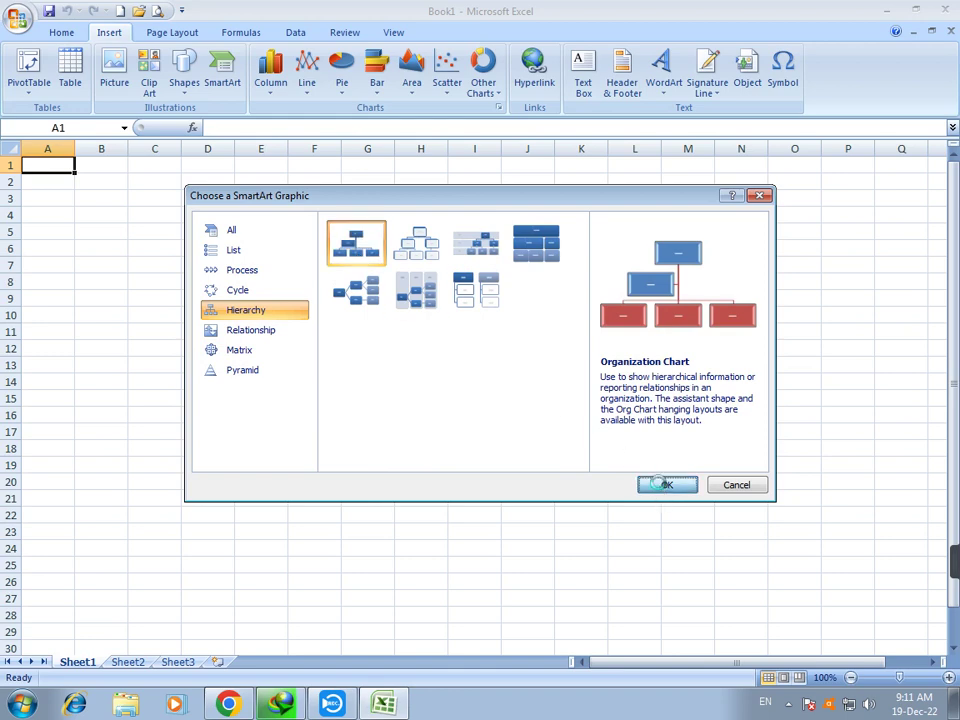
- Label the top box Pakistan and the assistant box KPK
{"action": "left_click", "coordinate": [480, 335]}
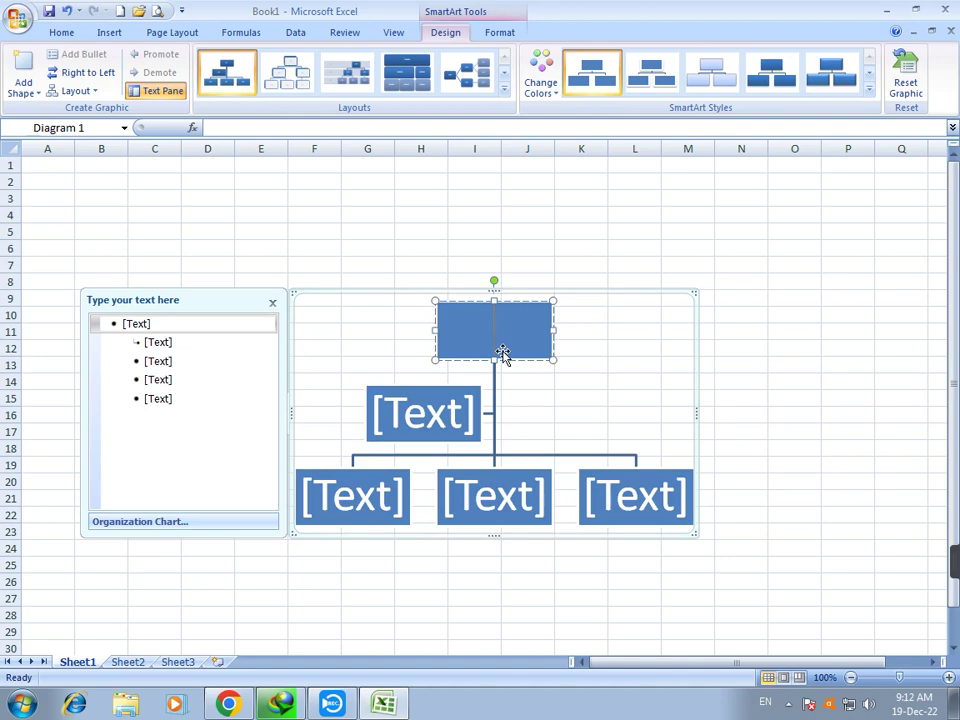
{"action": "type", "text": "Pakista"}
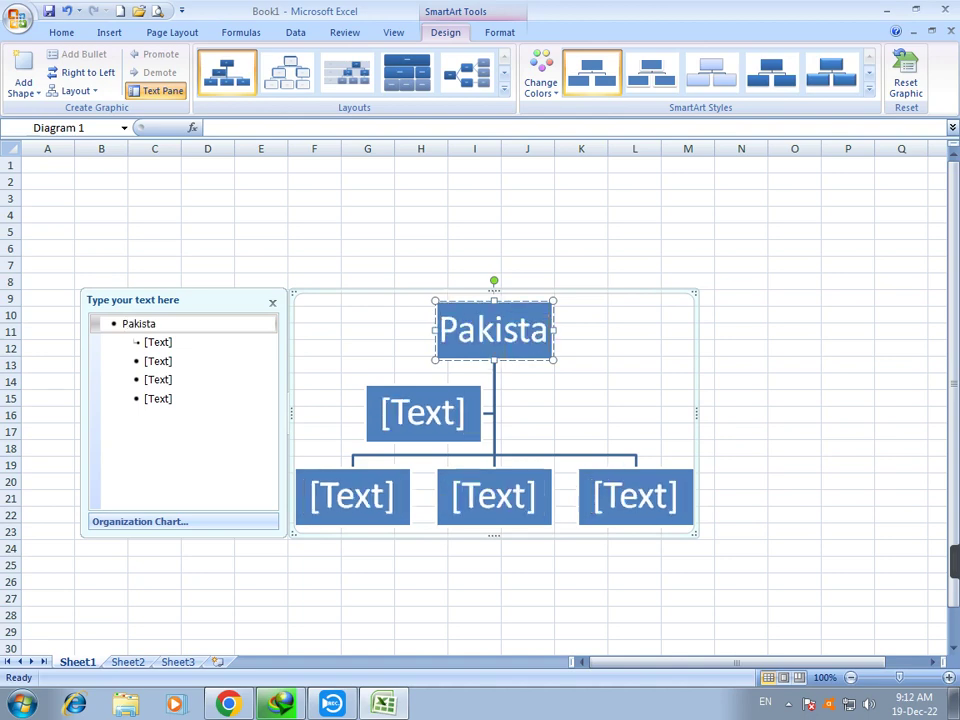
{"action": "key", "text": "BackSpace"}
{"action": "type", "text": "an"}
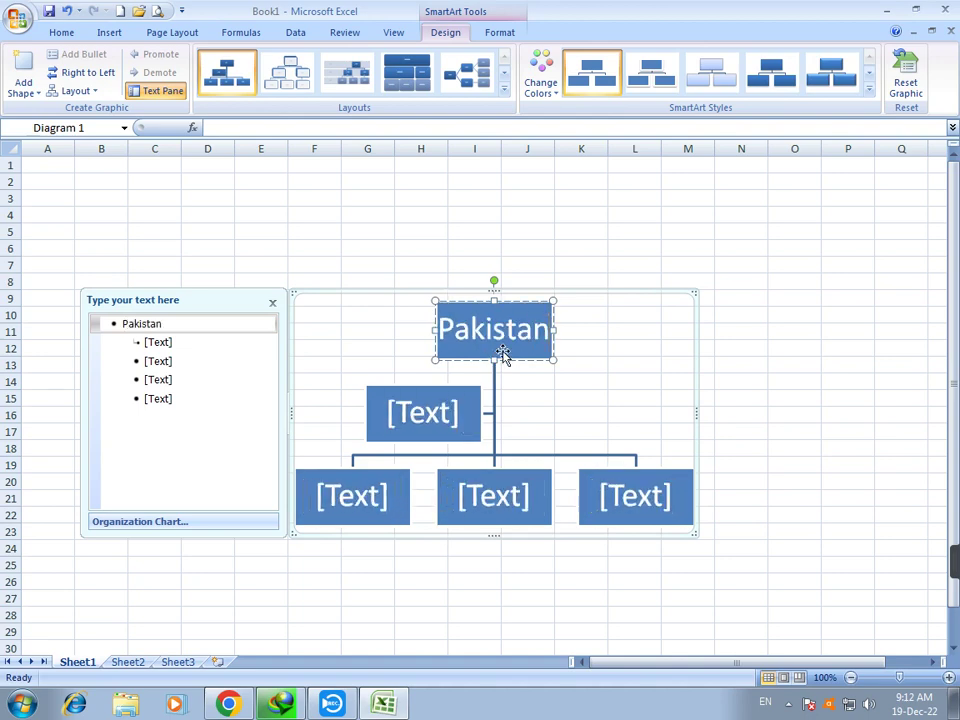
{"action": "left_click", "coordinate": [402, 417]}
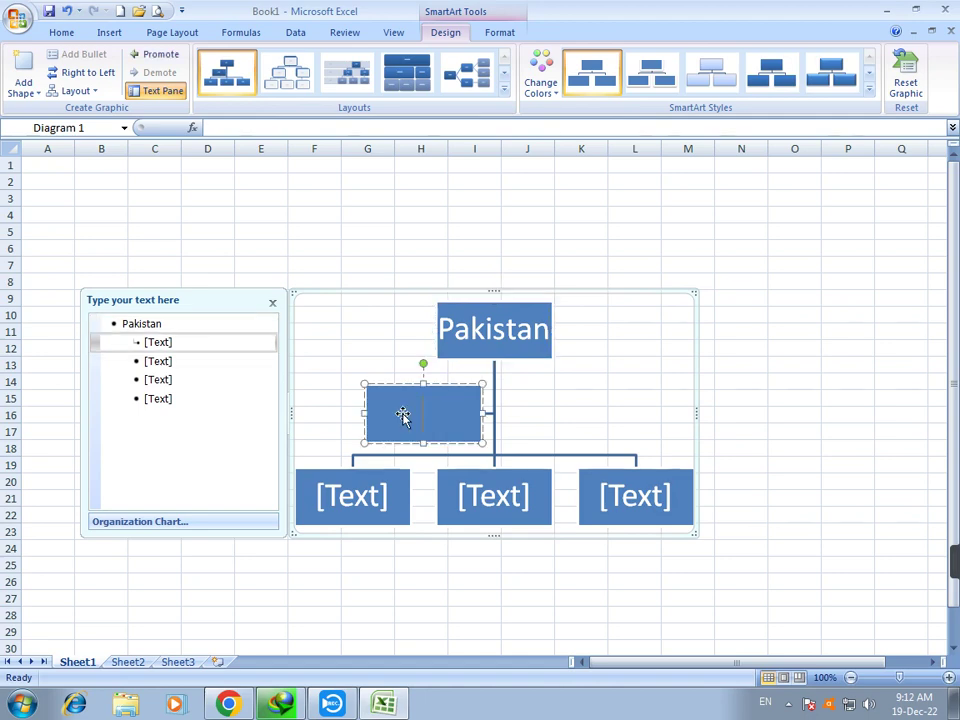
{"action": "type", "text": "KPK"}
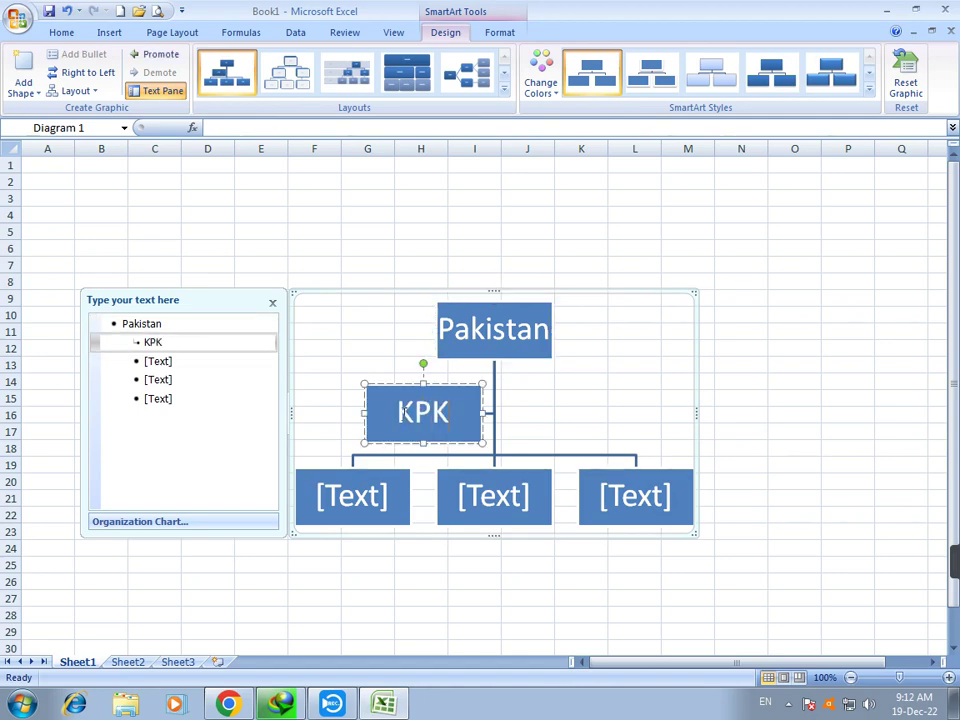
- Label the bottom row Punjab, Sindh and Baluchistan
{"action": "left_click", "coordinate": [355, 503]}
{"action": "type", "text": "Pu"}
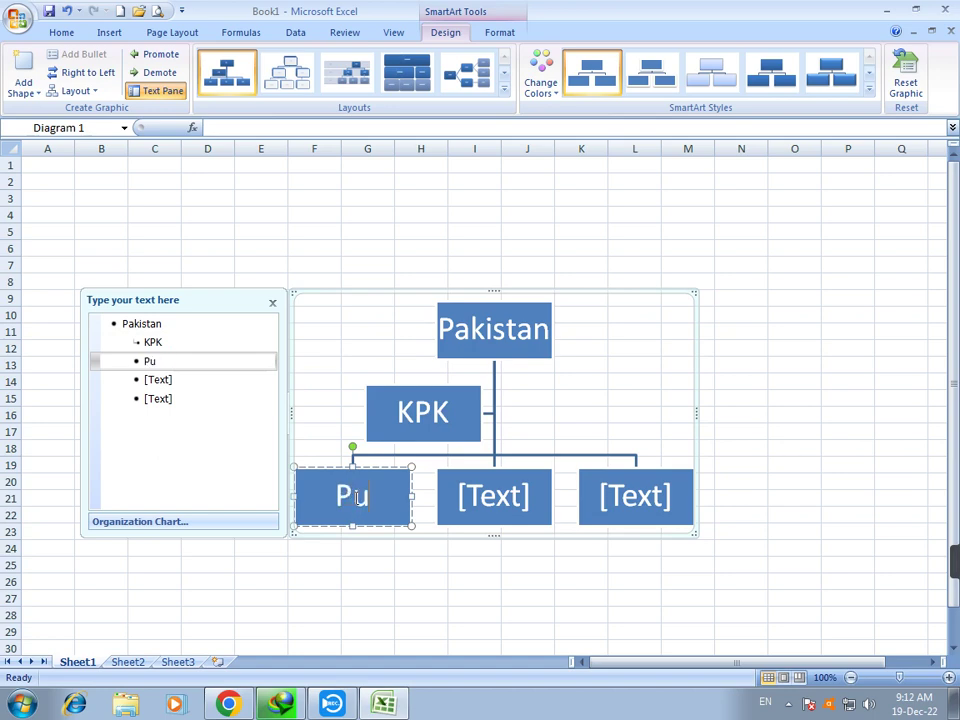
{"action": "type", "text": "njab"}
{"action": "left_click", "coordinate": [494, 505]}
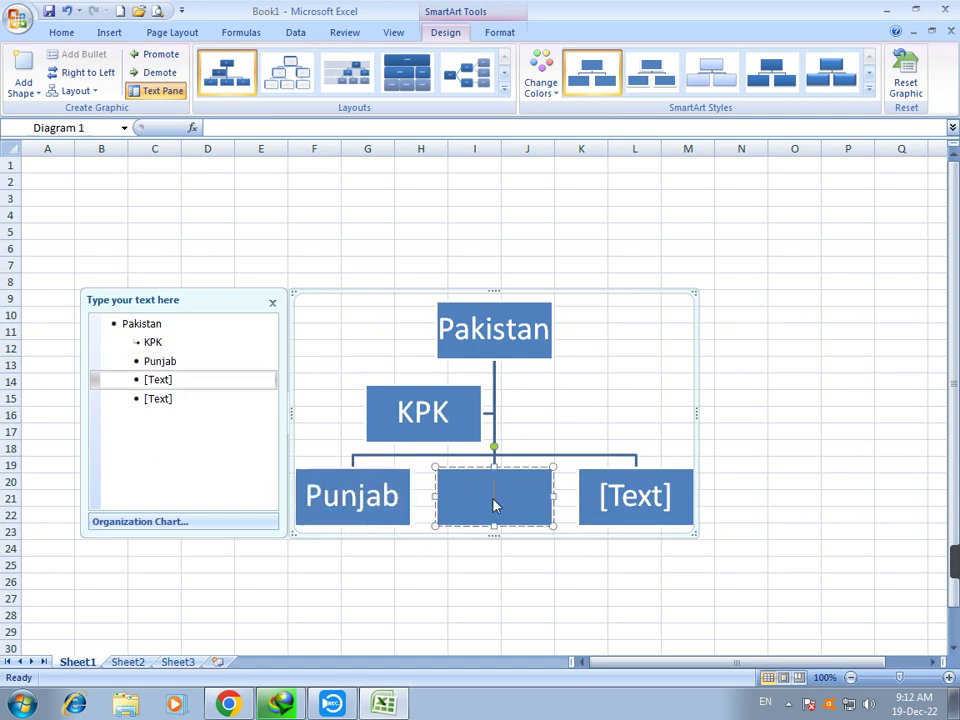
{"action": "type", "text": "Sindh"}
{"action": "left_click", "coordinate": [677, 496]}
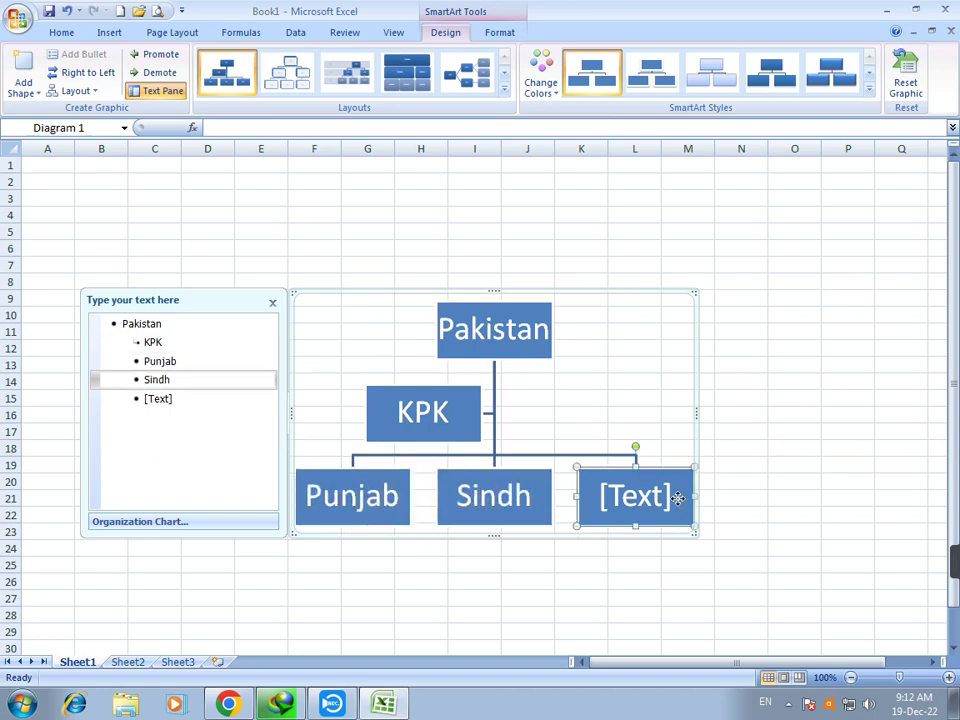
{"action": "type", "text": "Baluc"}
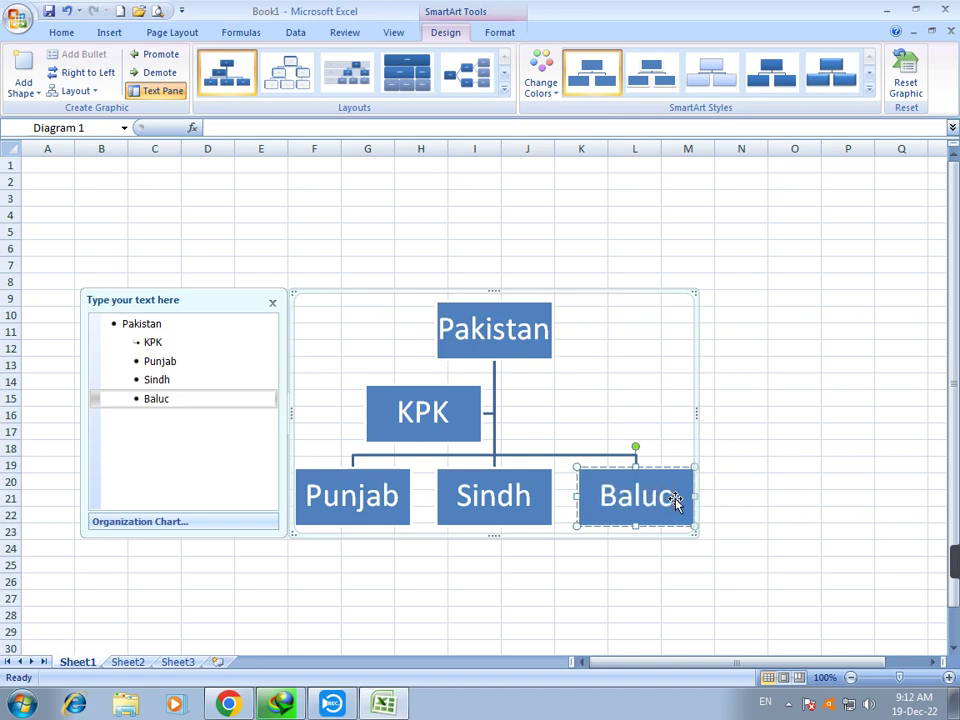
{"action": "type", "text": "histan"}
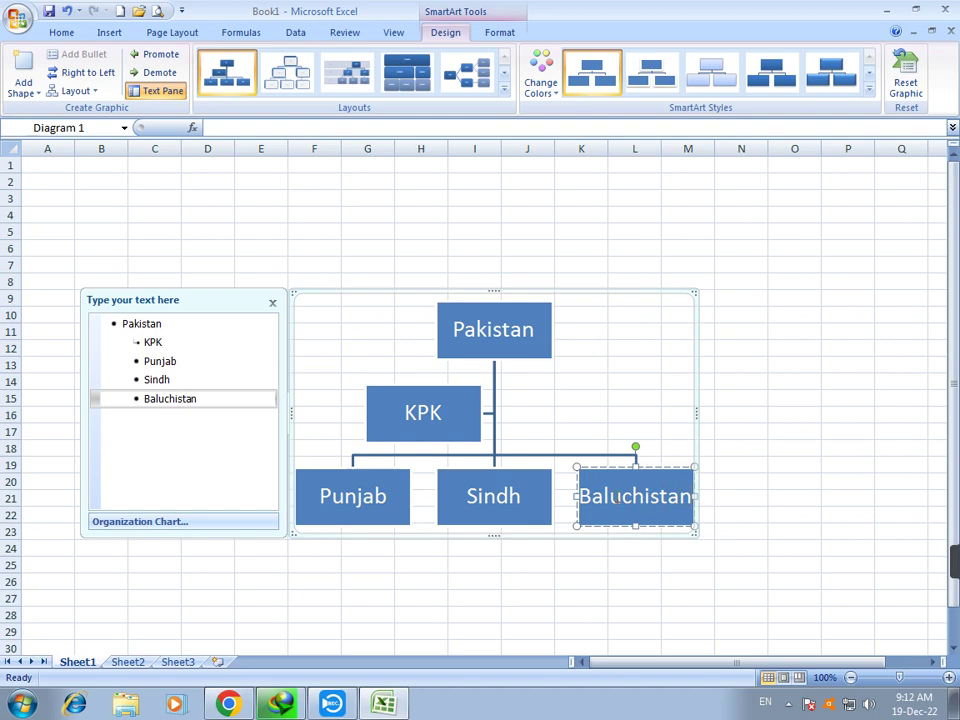
- Add an empty box below Baluchistan, then try boxes after and before Sindh, removing both
{"action": "left_click", "coordinate": [20, 82]}
{"action": "left_click", "coordinate": [472, 446]}
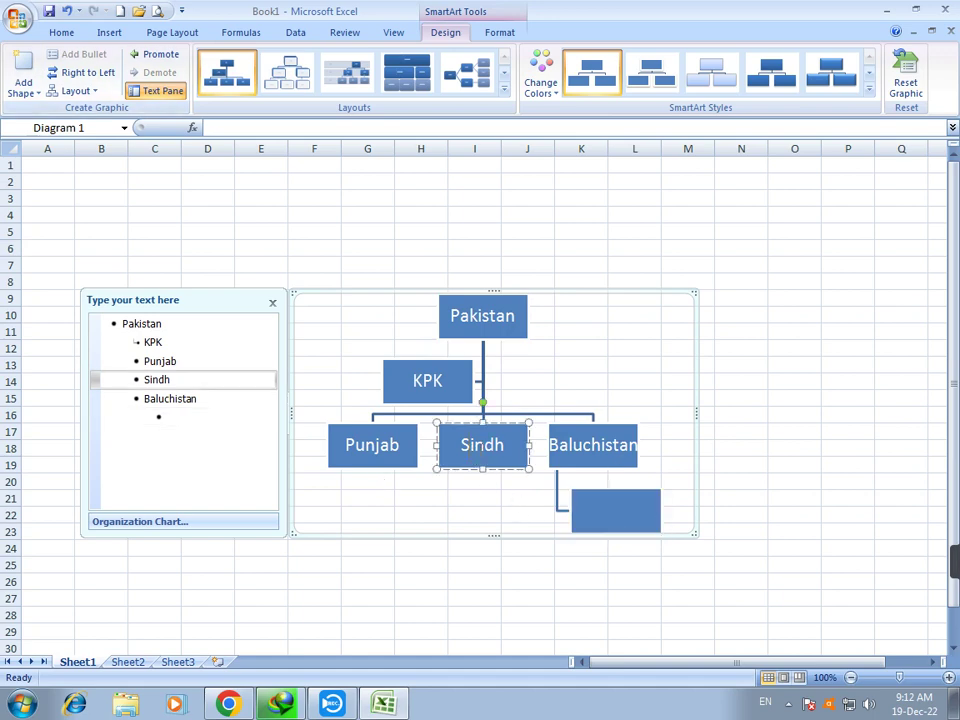
{"action": "left_click", "coordinate": [26, 90]}
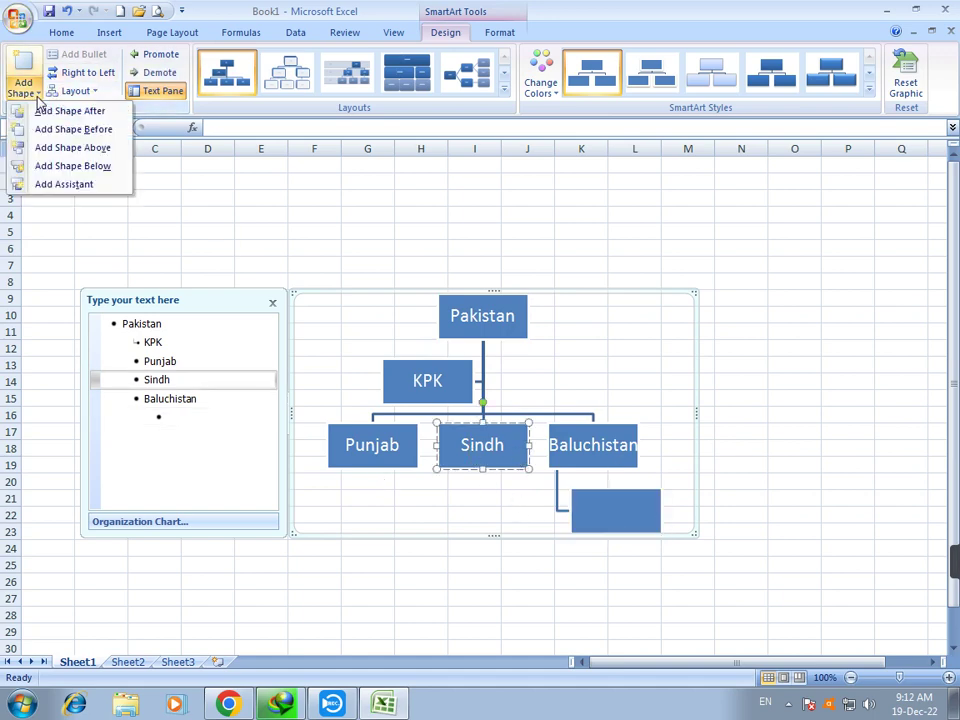
{"action": "left_click", "coordinate": [90, 112]}
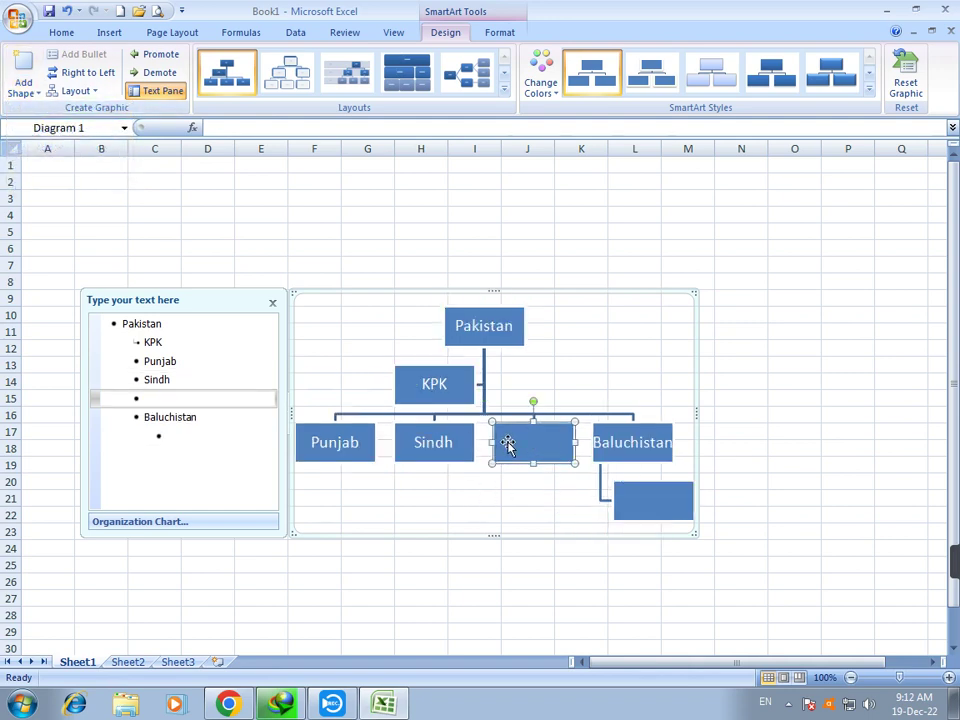
{"action": "key", "text": "Delete"}
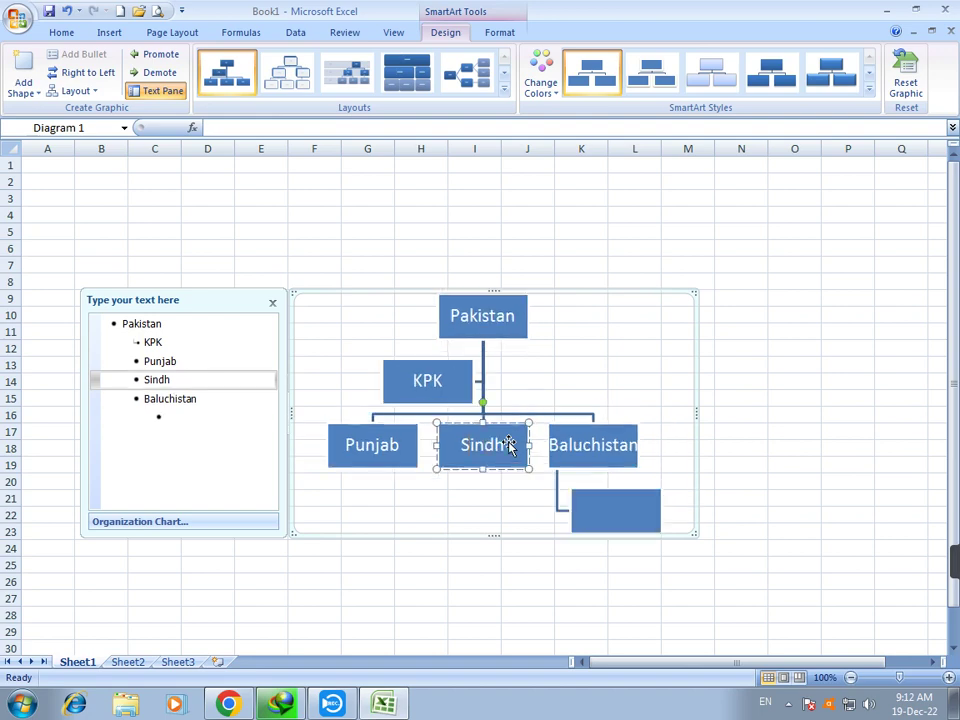
{"action": "left_click", "coordinate": [24, 88]}
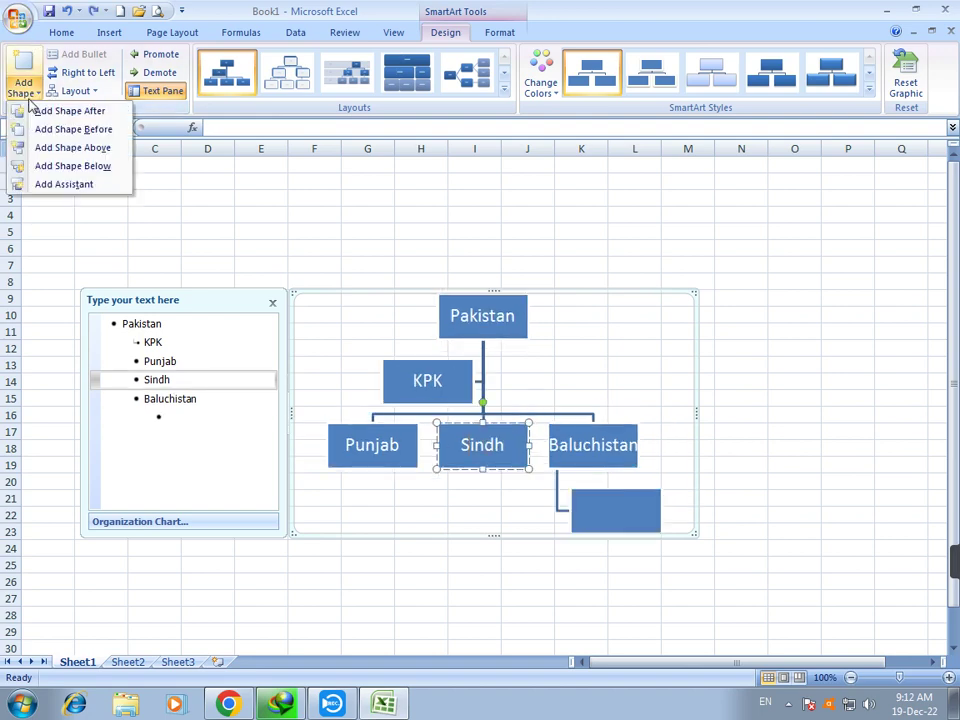
{"action": "left_click", "coordinate": [88, 134]}
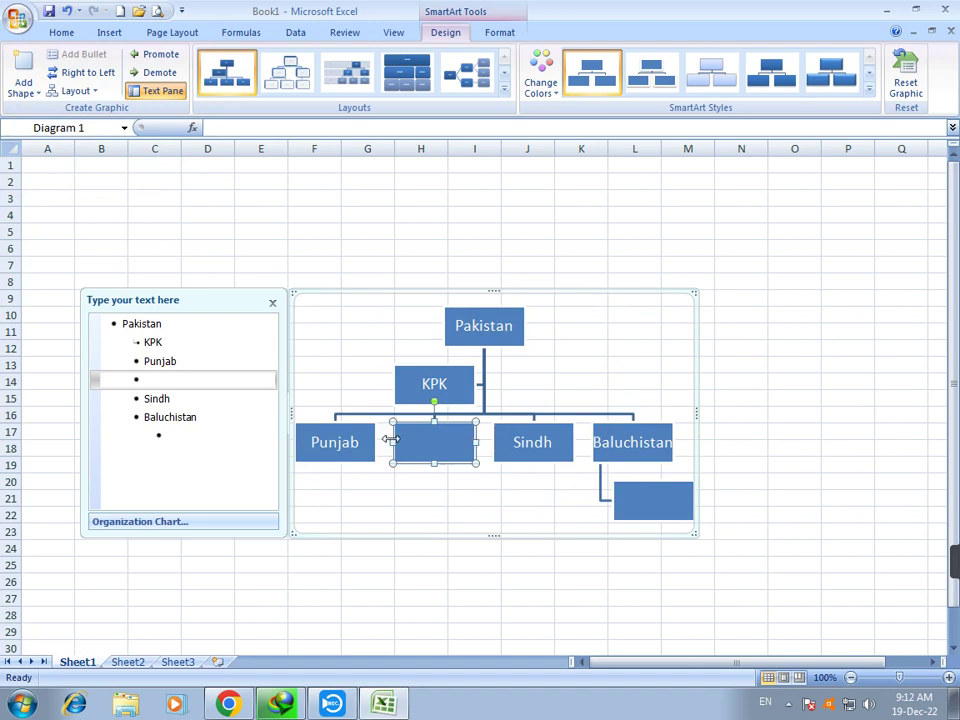
{"action": "key", "text": "ctrl+z"}
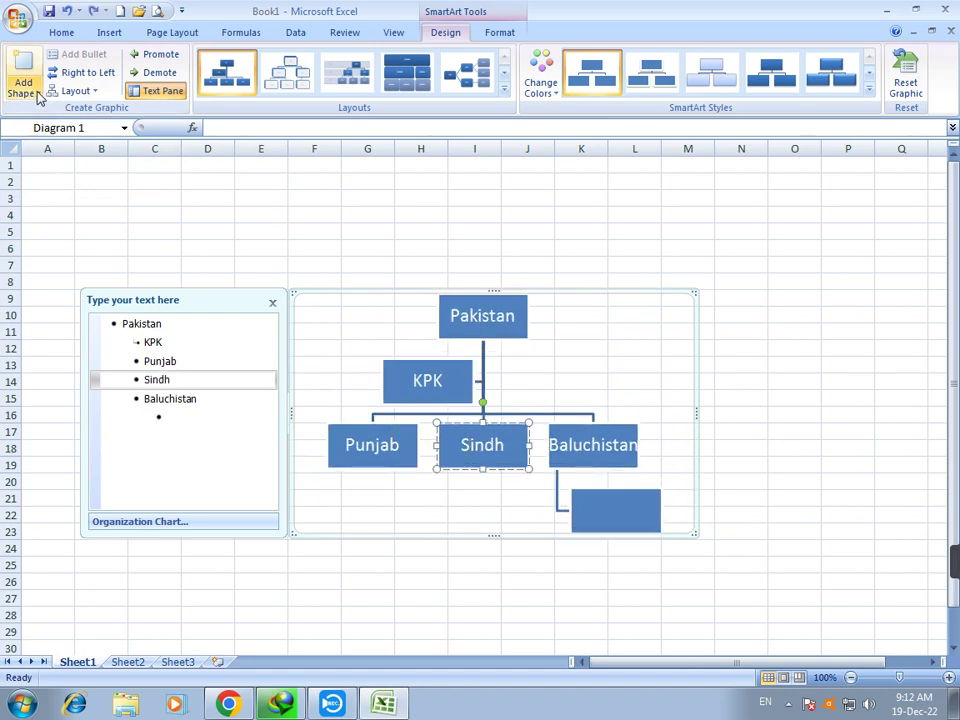
- Try adding boxes above and below Sindh, undoing each one
{"action": "left_click", "coordinate": [37, 93]}
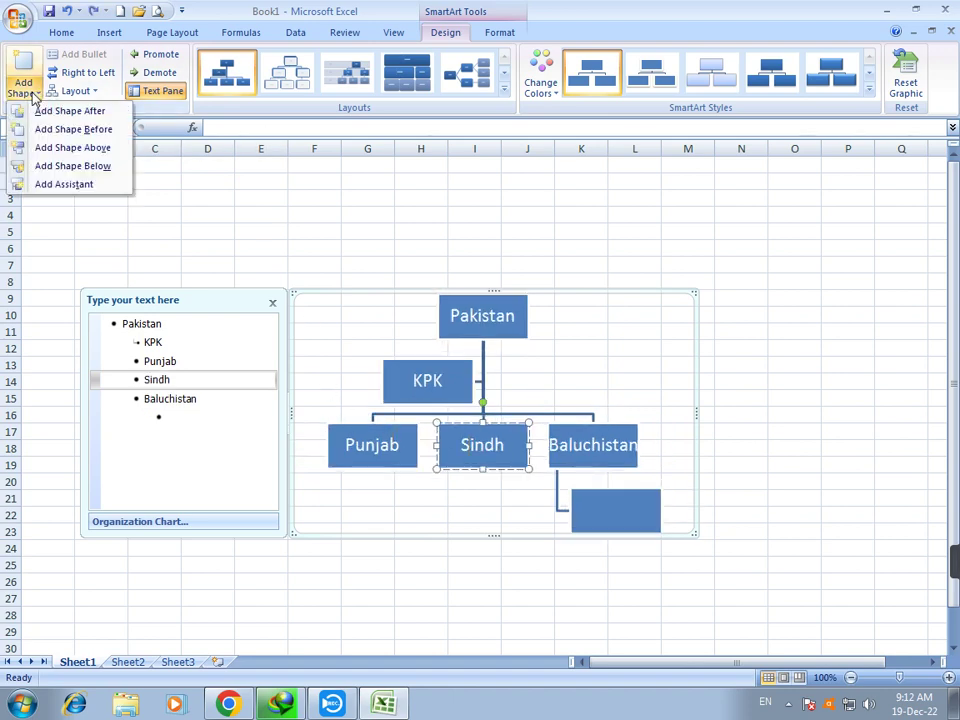
{"action": "left_click", "coordinate": [75, 152]}
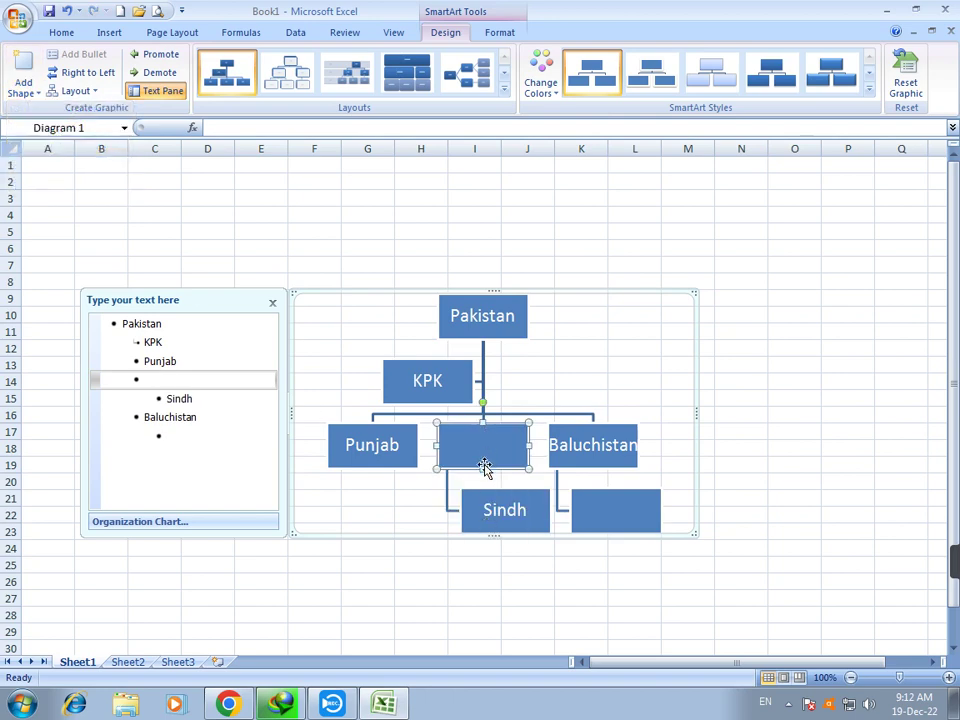
{"action": "key", "text": "ctrl+z"}
{"action": "left_click", "coordinate": [37, 93]}
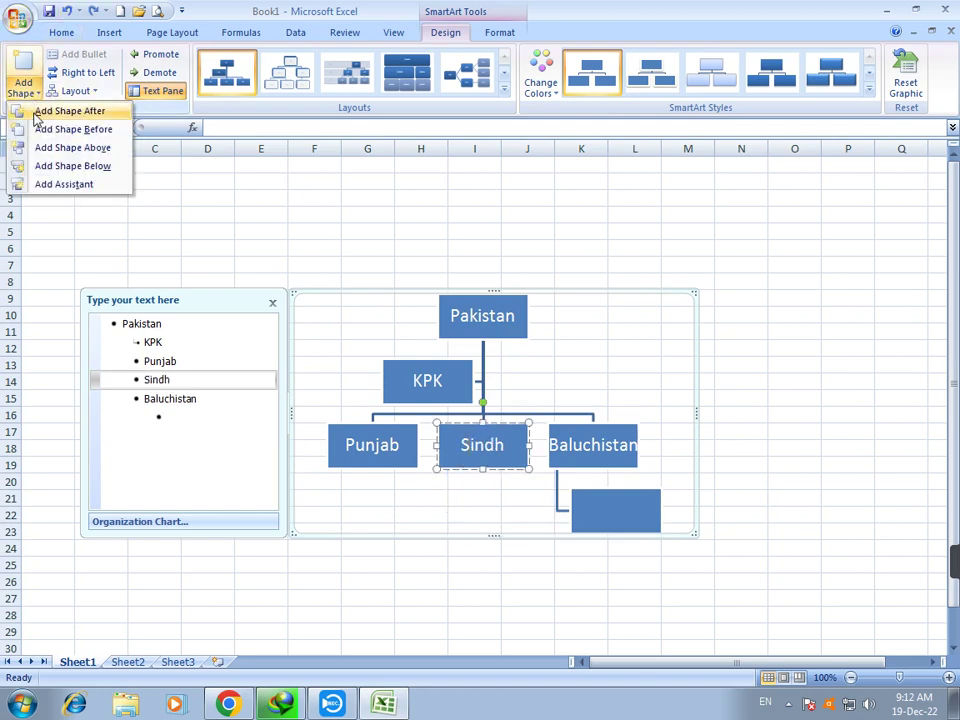
{"action": "left_click", "coordinate": [55, 165]}
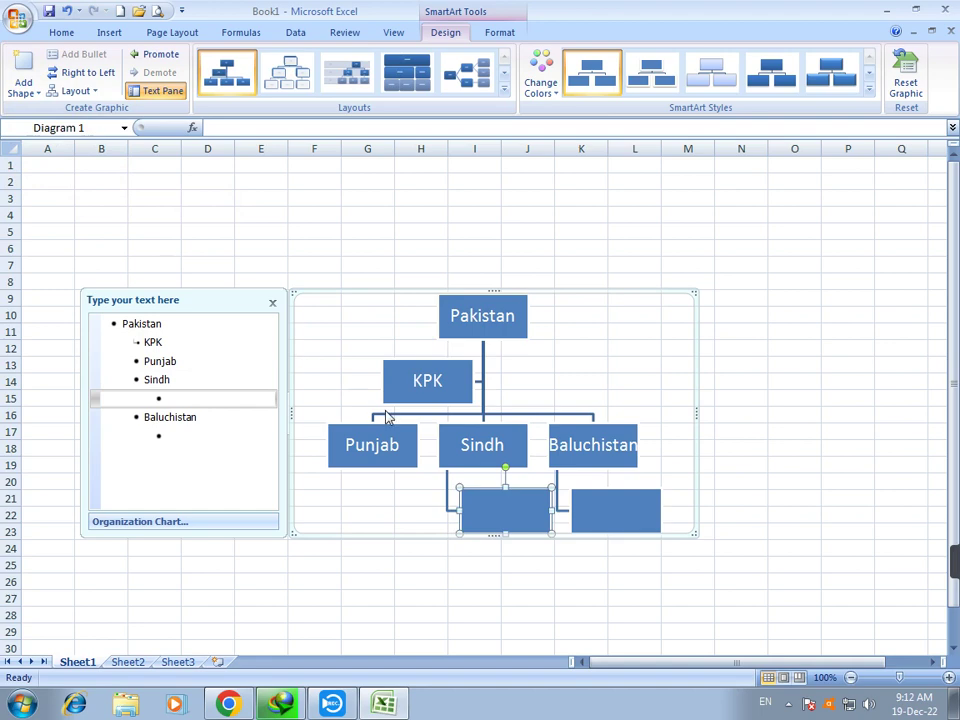
{"action": "key", "text": "ctrl+z"}
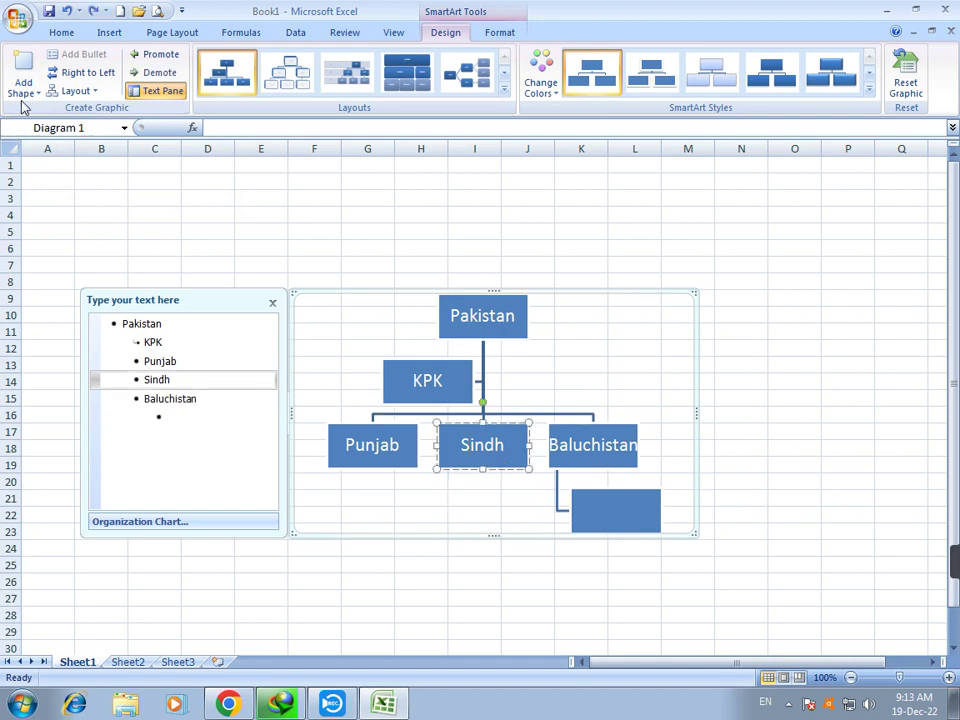
- Try an assistant box on Sindh, delete it, and keep an empty box below Sindh
{"action": "left_click", "coordinate": [24, 92]}
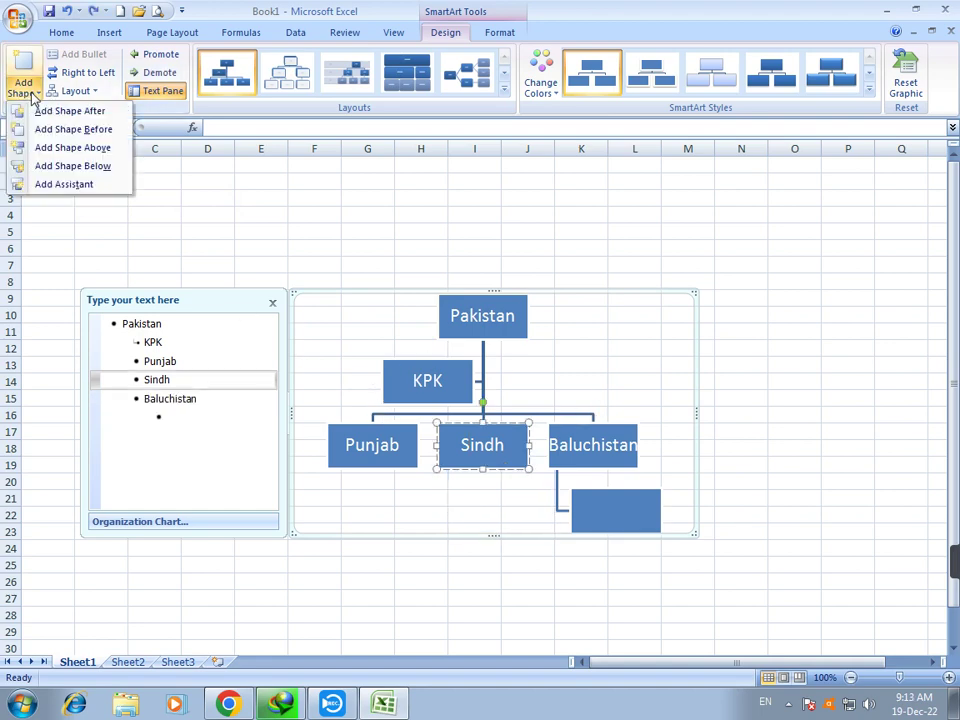
{"action": "left_click", "coordinate": [60, 185]}
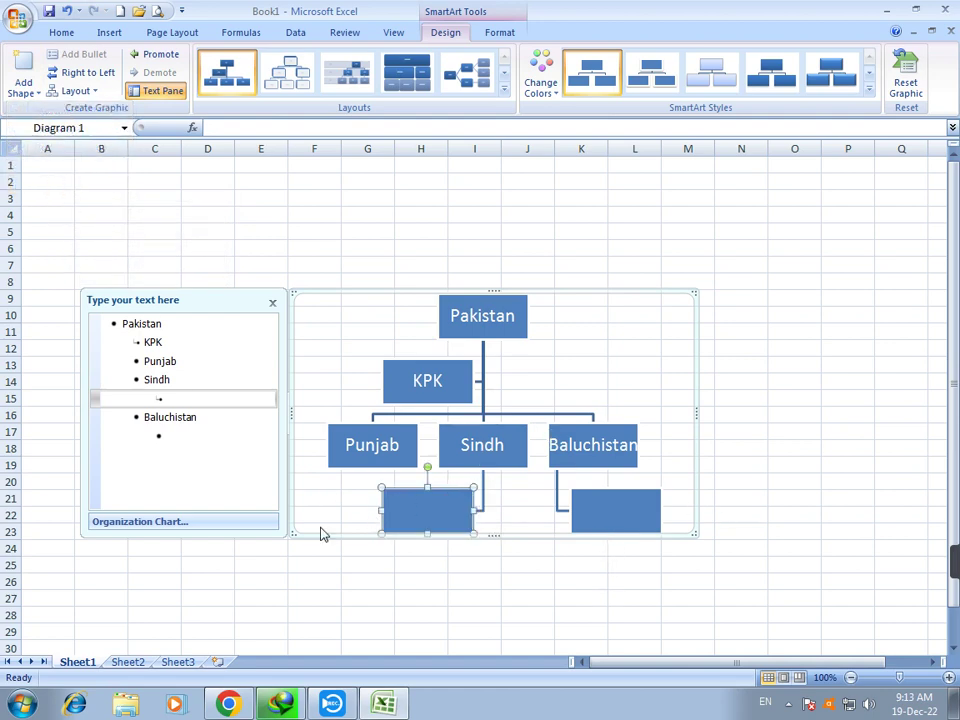
{"action": "key", "text": "Delete"}
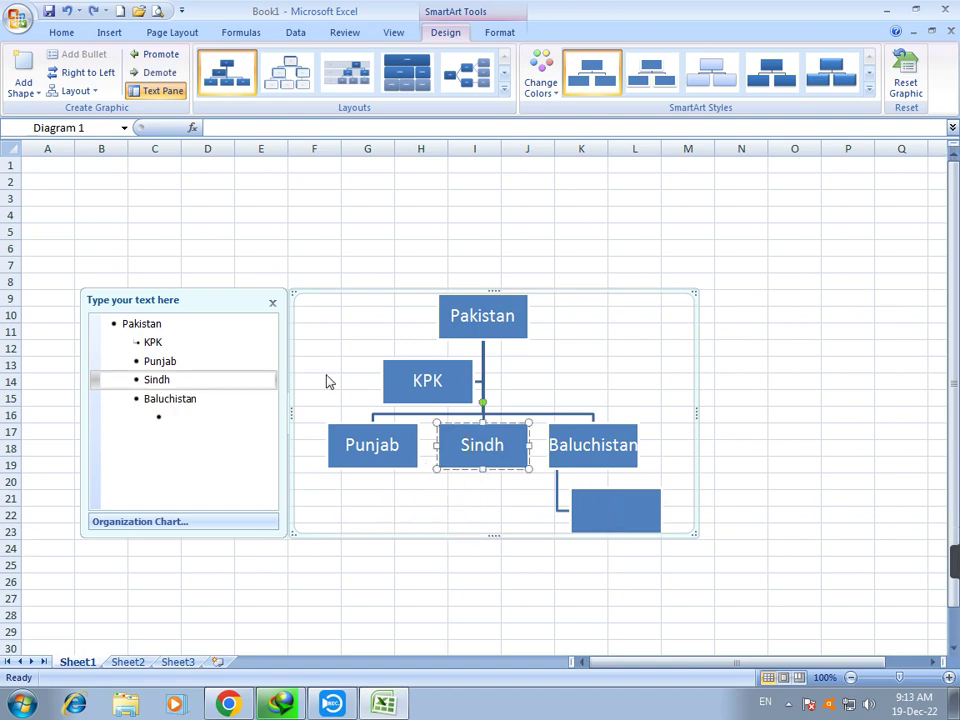
{"action": "left_click", "coordinate": [30, 55]}
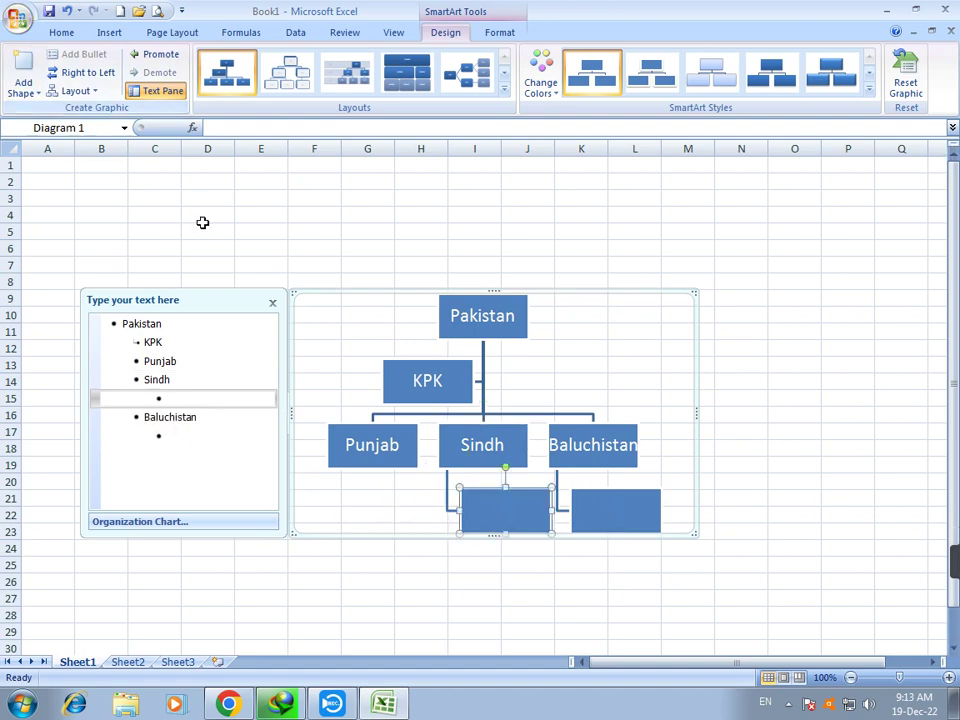
{"action": "left_click", "coordinate": [25, 88]}
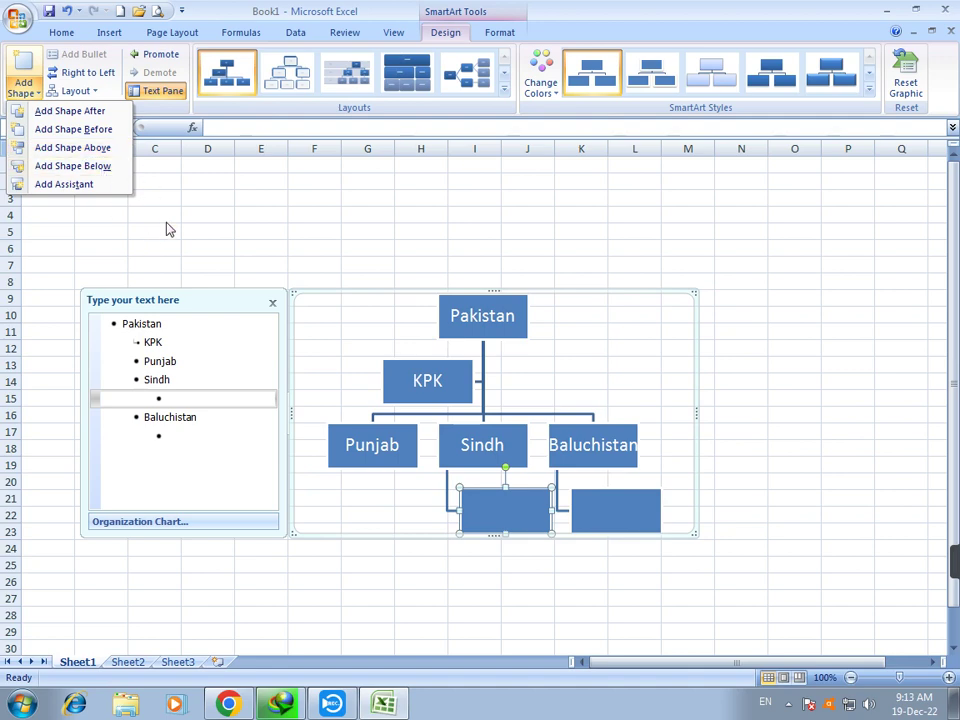
{"action": "left_click", "coordinate": [491, 503]}
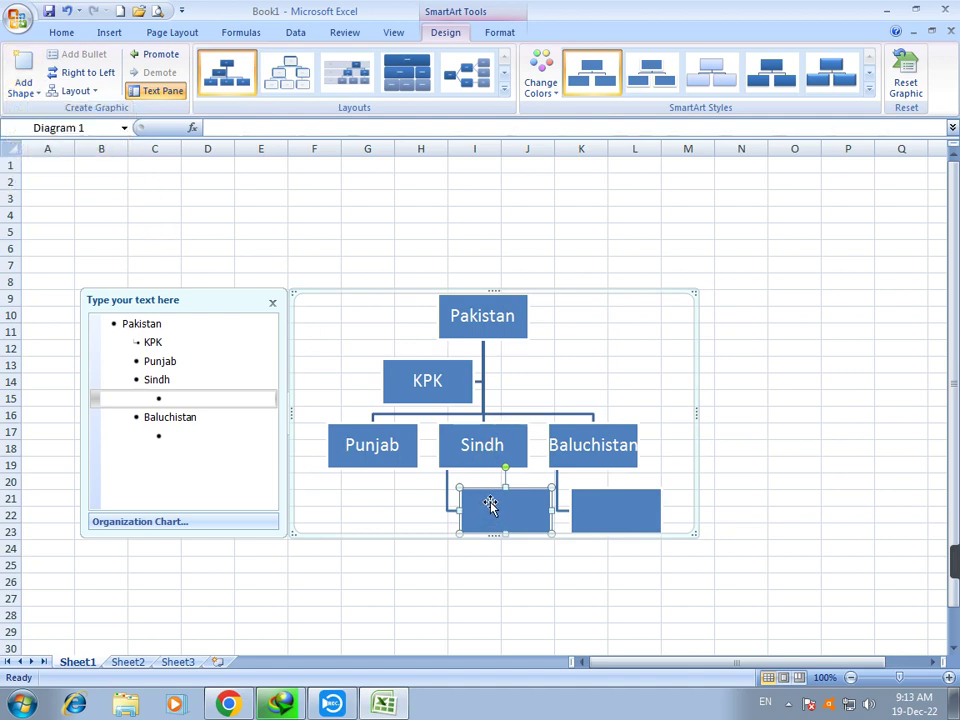
- Enter Quetta under Baluchistan and Karachi under Sindh
{"action": "left_click", "coordinate": [622, 520]}
{"action": "type", "text": "Que"}
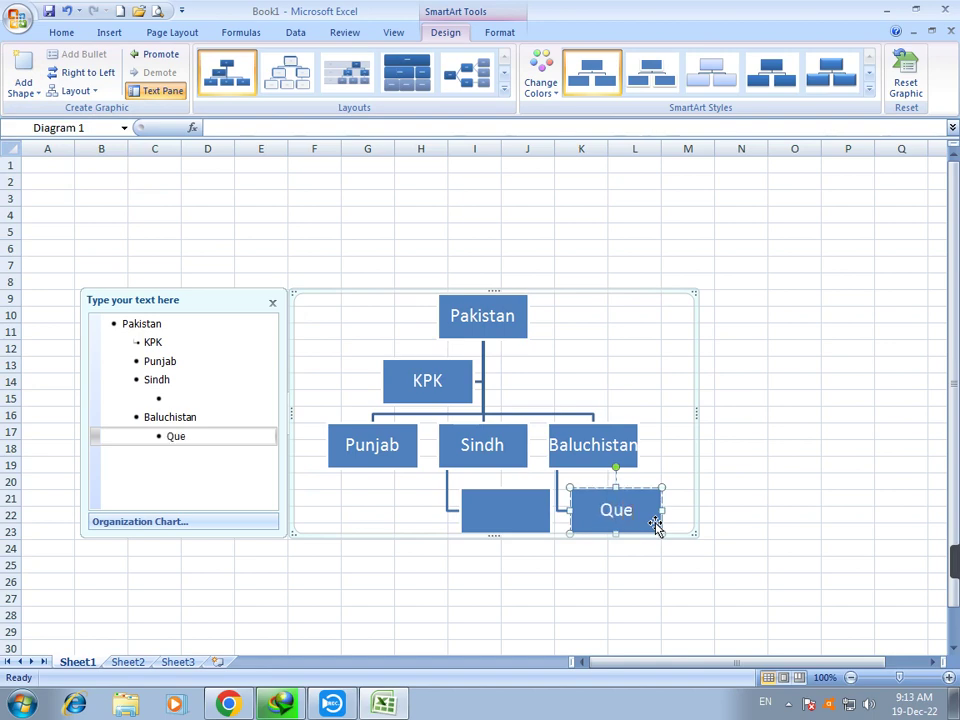
{"action": "type", "text": "tta"}
{"action": "left_click", "coordinate": [512, 512]}
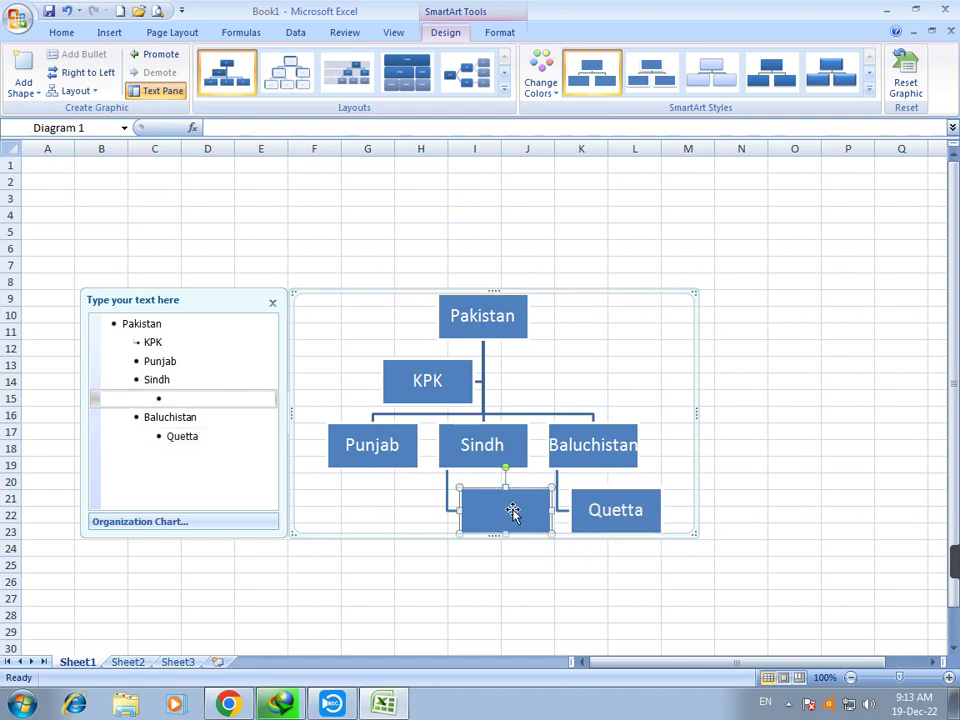
{"action": "type", "text": "Ka"}
{"action": "type", "text": "rachi"}
- Add Lahore in a new box below Punjab and Peshawar in a new box beside KPK
{"action": "left_click", "coordinate": [387, 462]}
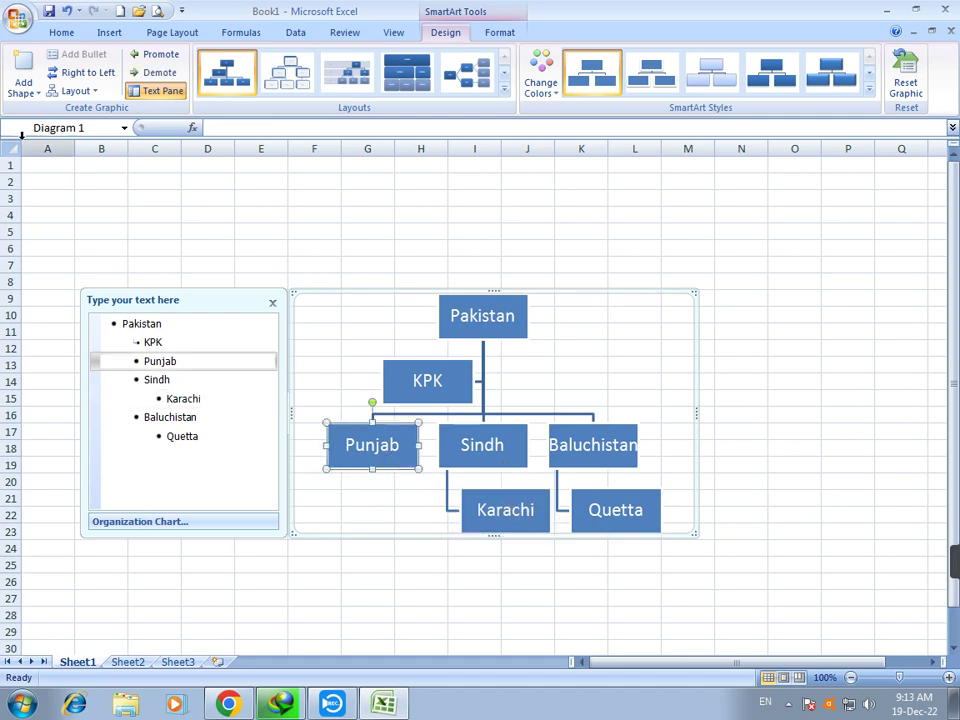
{"action": "left_click", "coordinate": [24, 88]}
{"action": "left_click", "coordinate": [72, 166]}
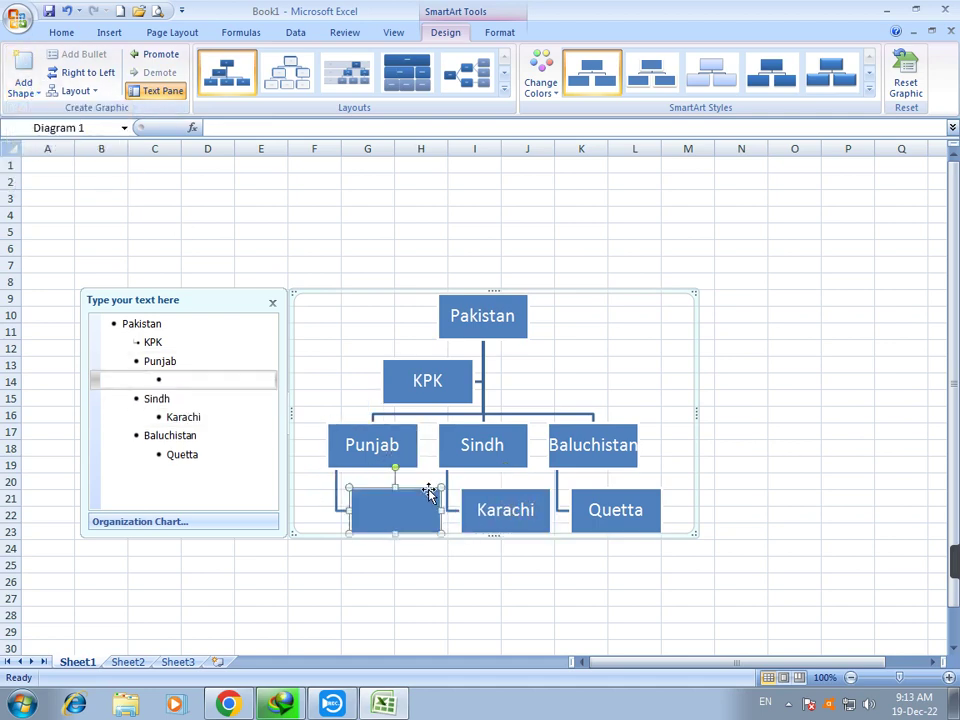
{"action": "type", "text": "Laho"}
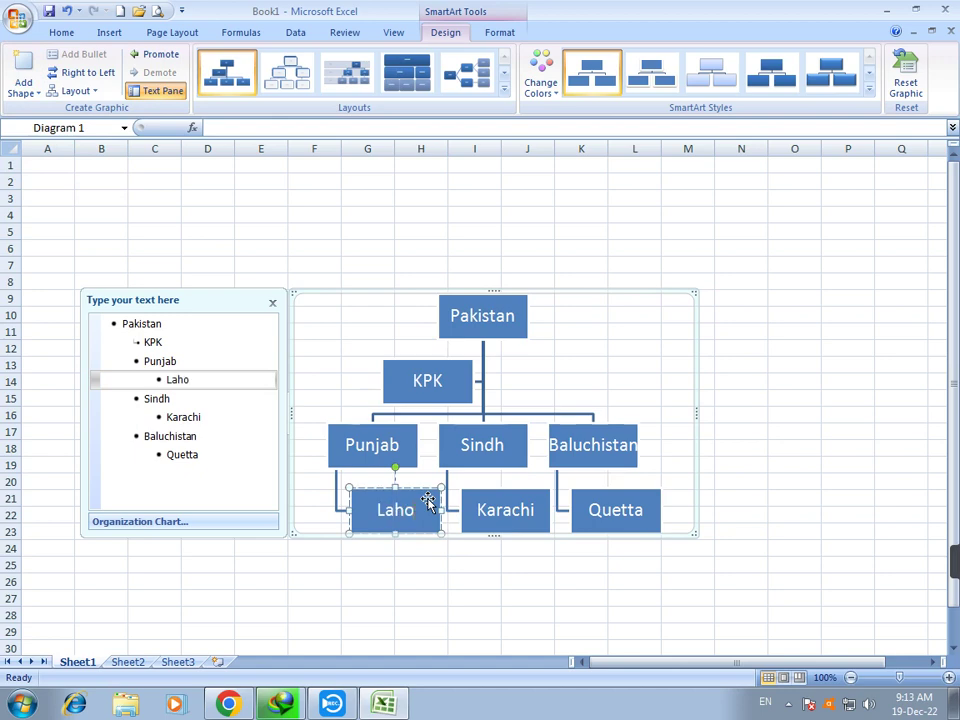
{"action": "type", "text": "re"}
{"action": "left_click", "coordinate": [427, 380]}
{"action": "left_click", "coordinate": [24, 66]}
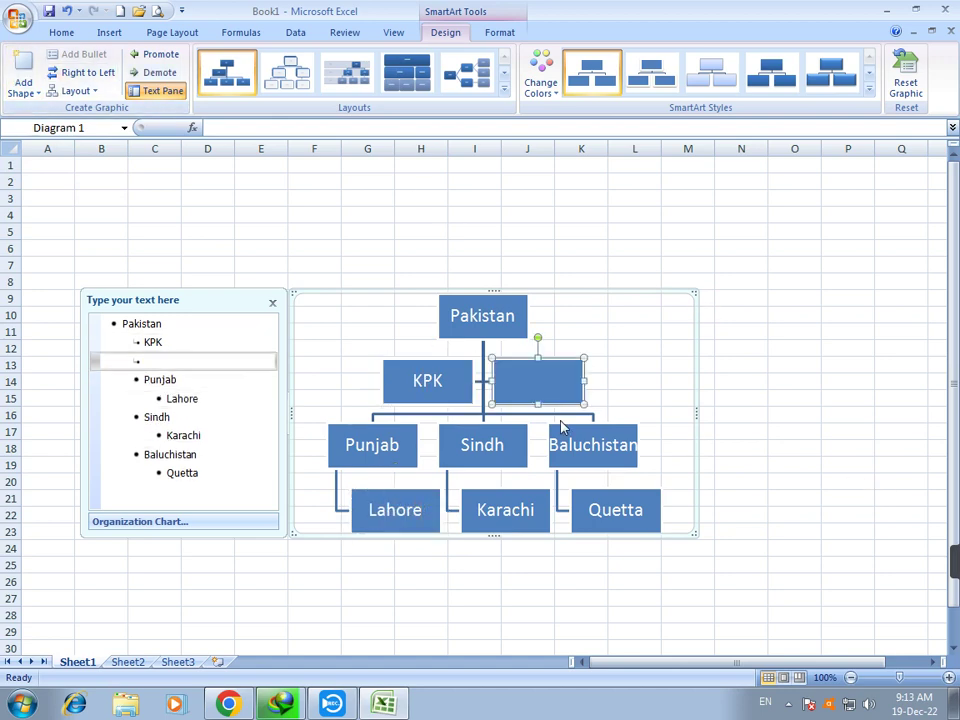
{"action": "type", "text": "Peshawar"}
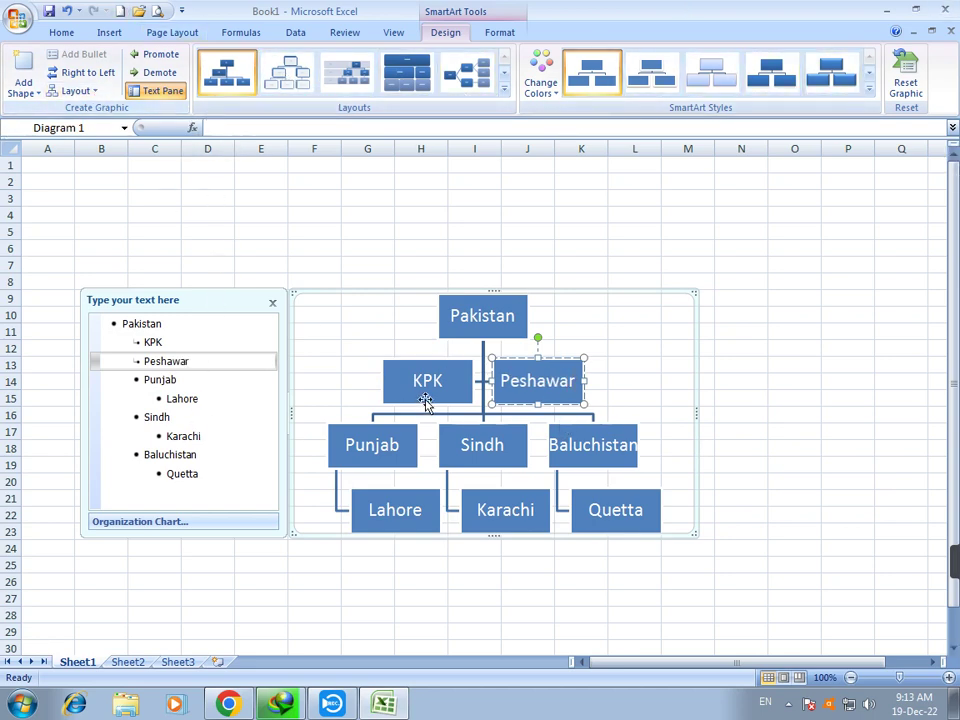
- Apply a darker 3D SmartArt style and the Colorful colour scheme to the chart
{"action": "left_click", "coordinate": [771, 78]}
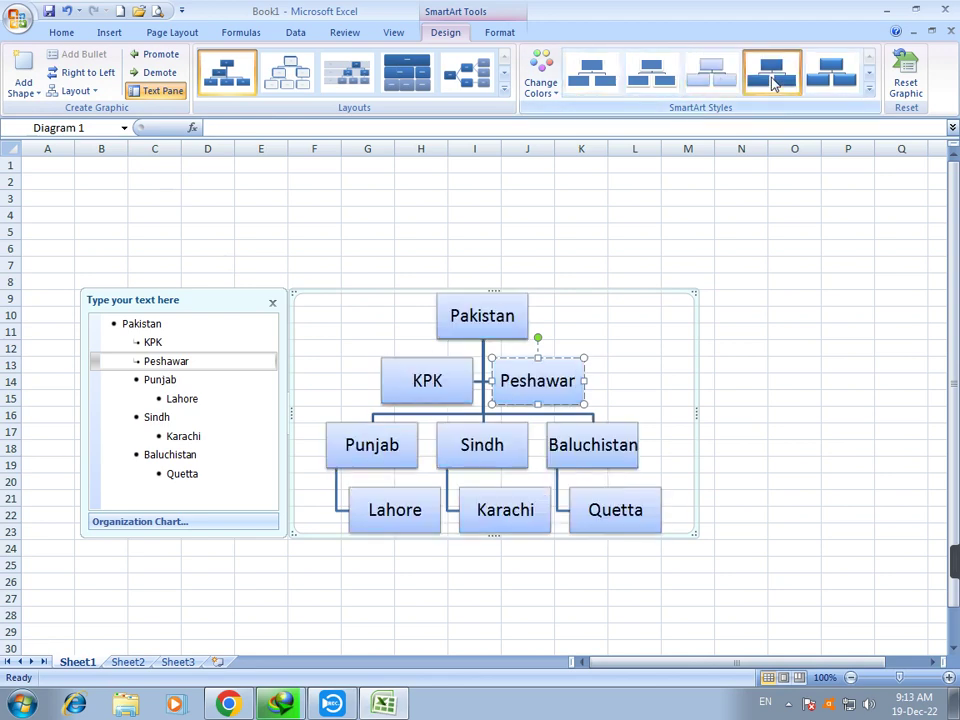
{"action": "left_click", "coordinate": [835, 78]}
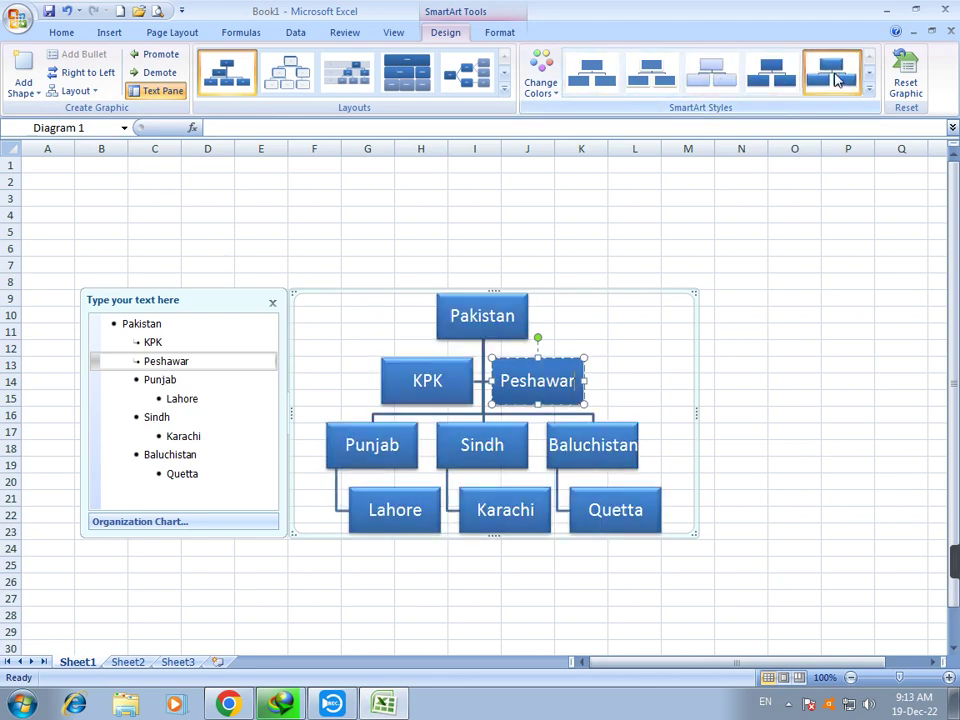
{"action": "left_click", "coordinate": [554, 95]}
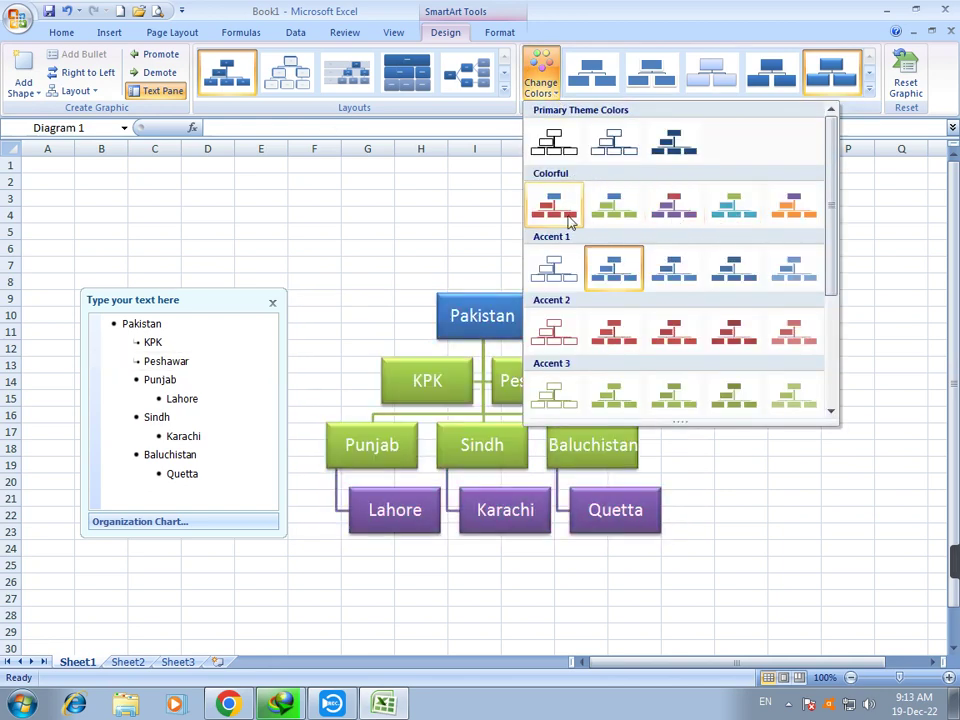
{"action": "left_click", "coordinate": [674, 213]}
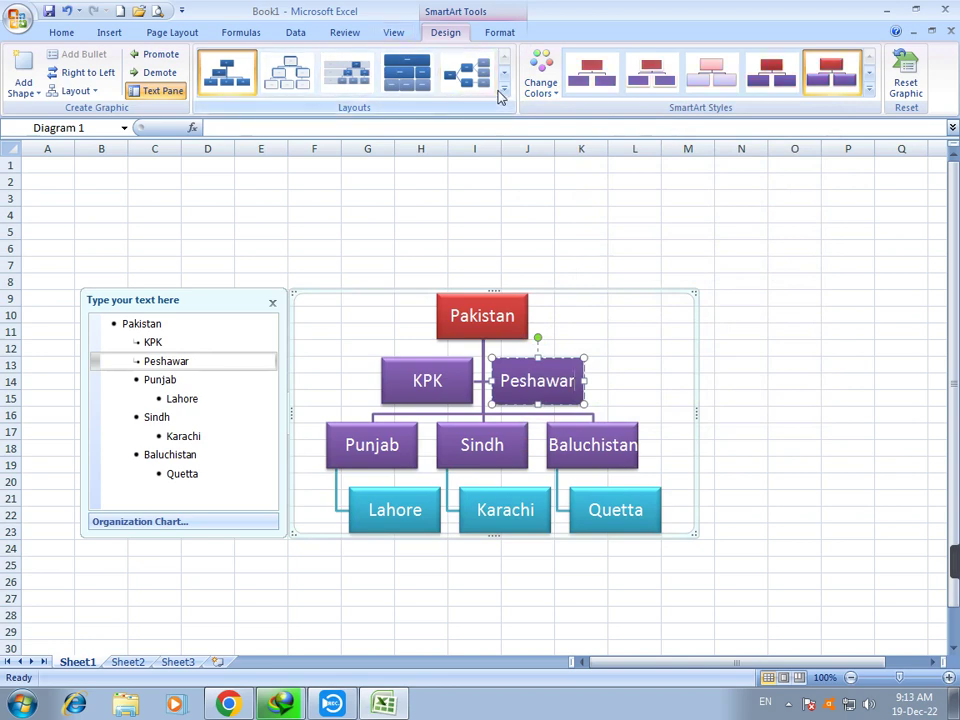
- Browse the Hierarchy layouts, then switch the chart to the Hierarchy layout
{"action": "left_click", "coordinate": [504, 90]}
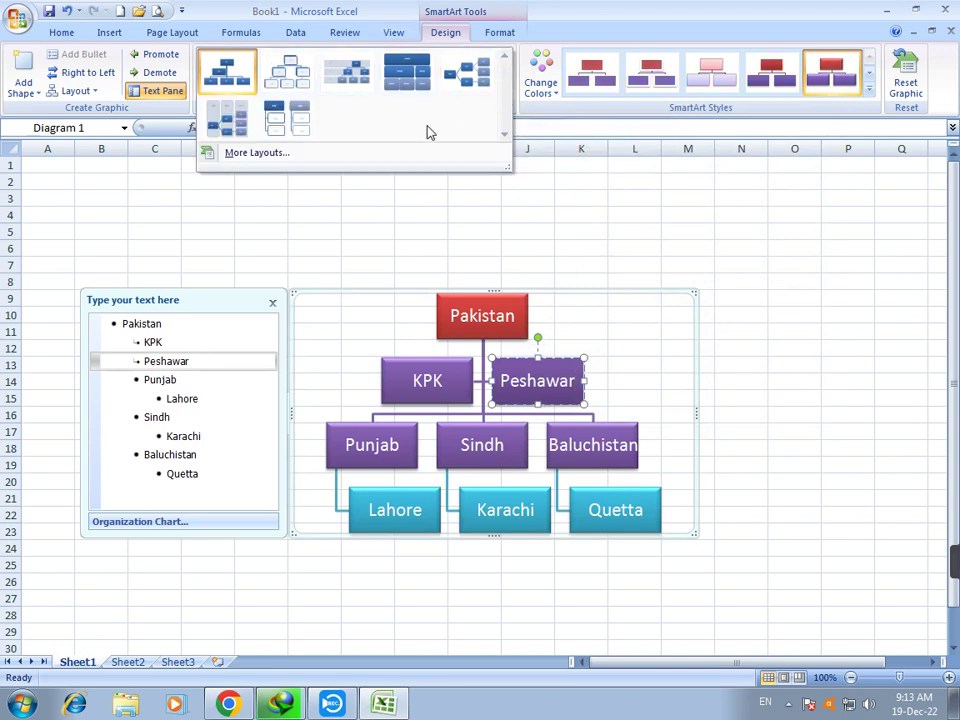
{"action": "left_click", "coordinate": [241, 158]}
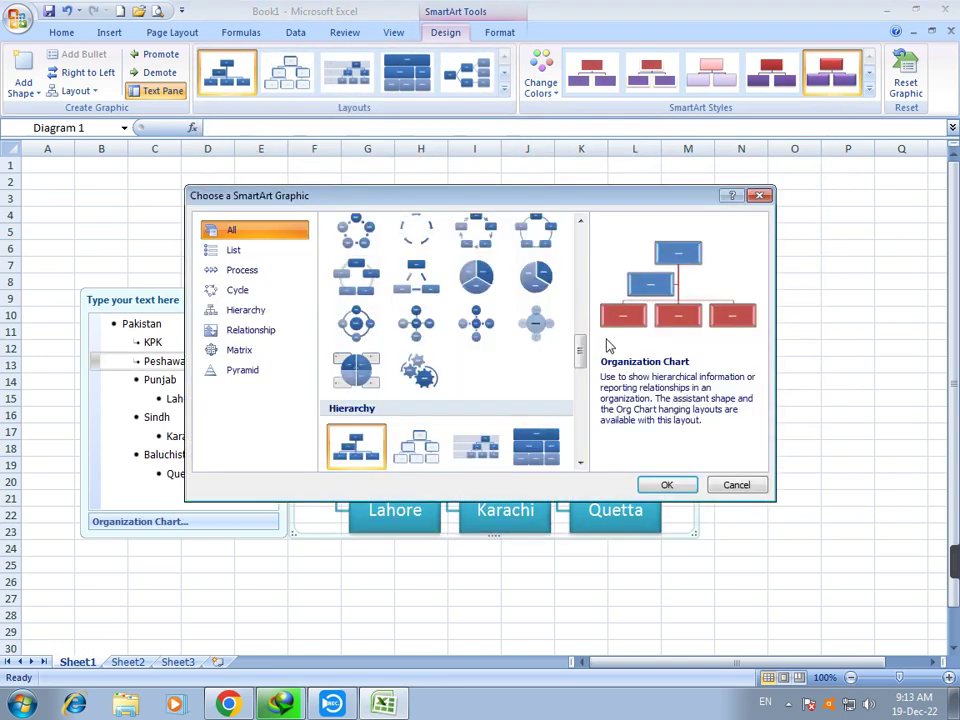
{"action": "left_click", "coordinate": [250, 310]}
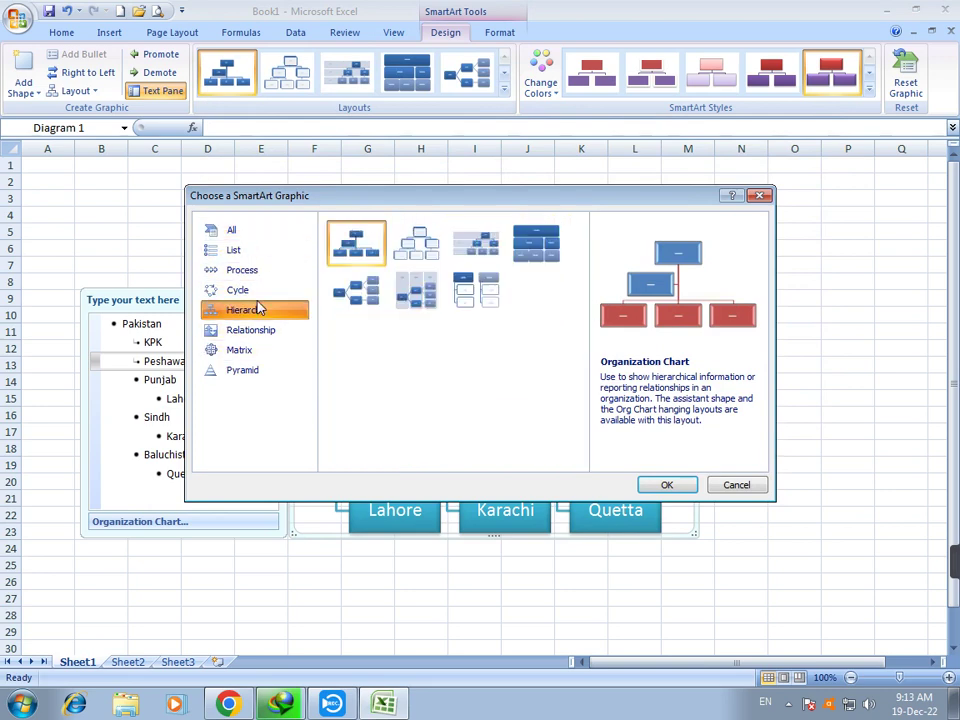
{"action": "left_click", "coordinate": [718, 484]}
{"action": "left_click", "coordinate": [347, 75]}
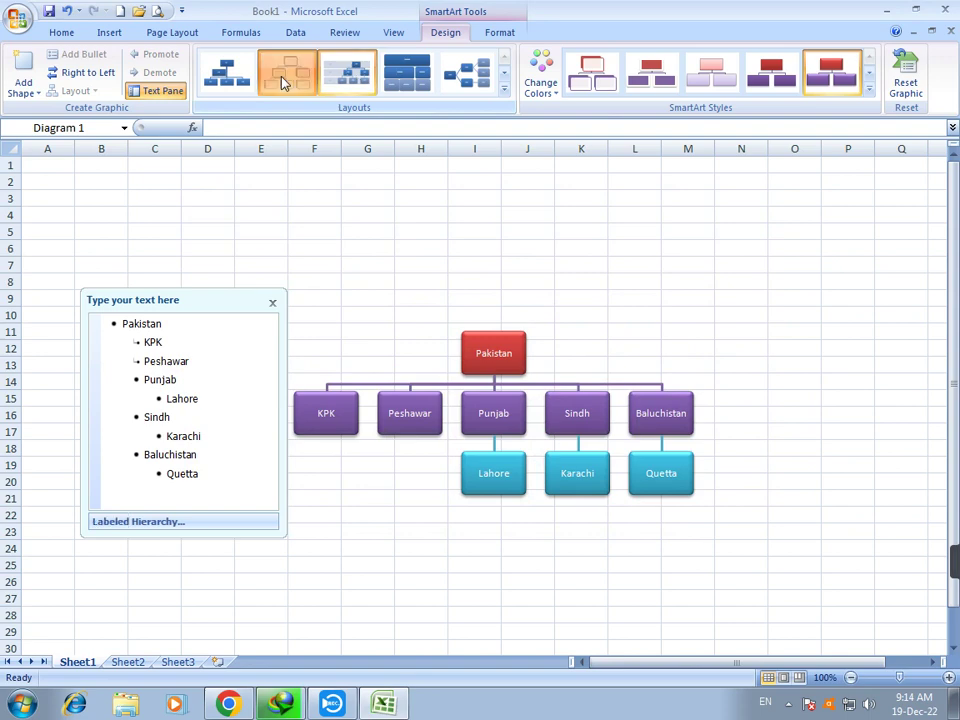
{"action": "left_click", "coordinate": [280, 80]}
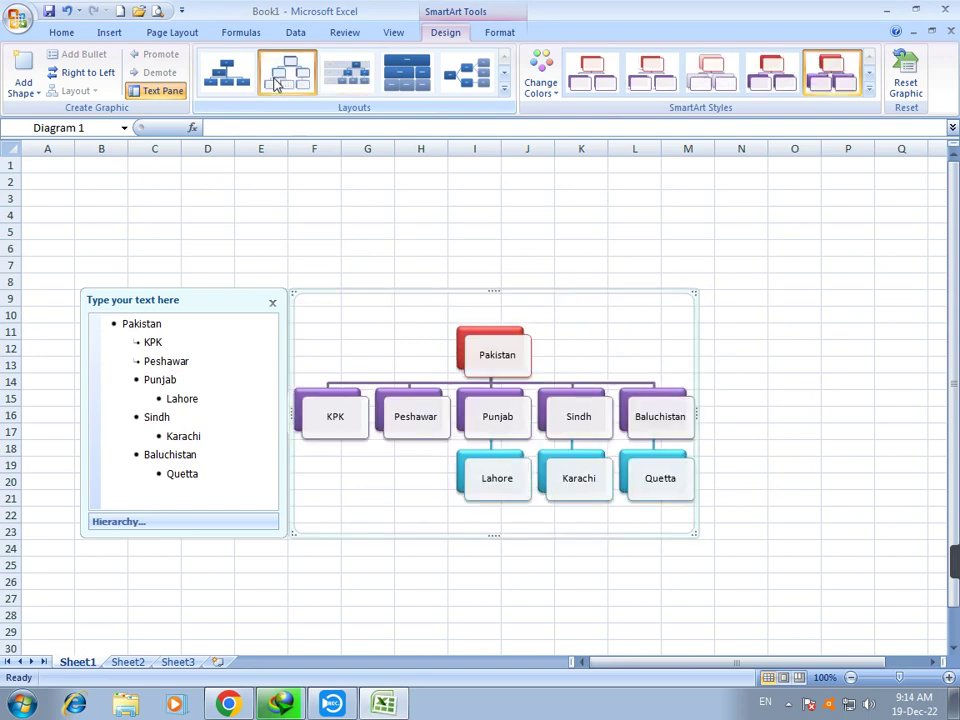
- Toggle the text pane and briefly promote Lahore before moving it back under Punjab
{"action": "left_click", "coordinate": [155, 97]}
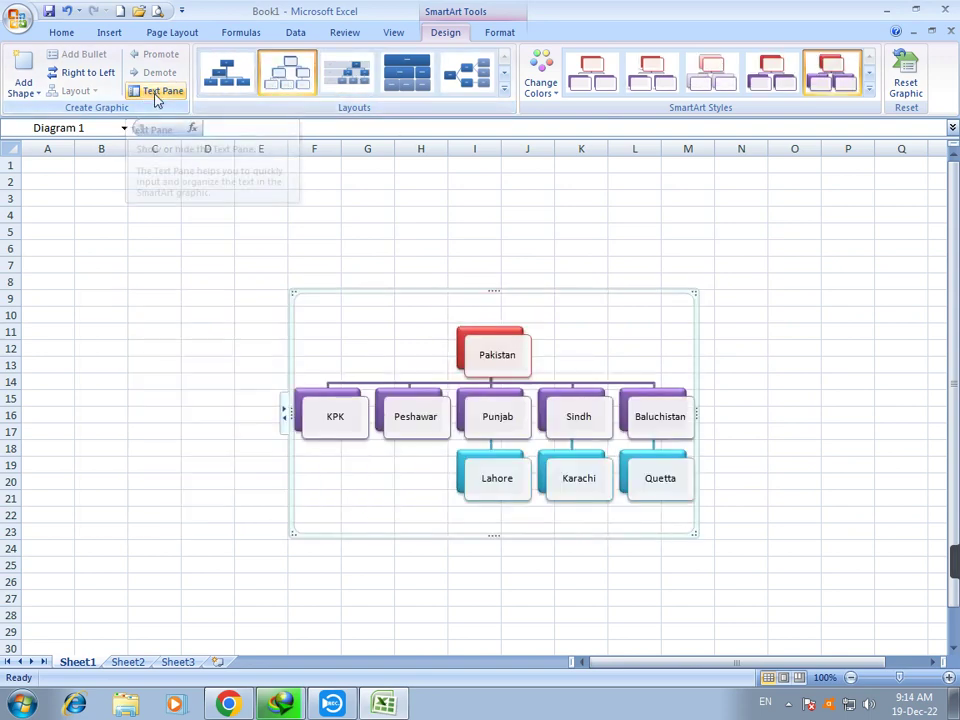
{"action": "left_click", "coordinate": [155, 97]}
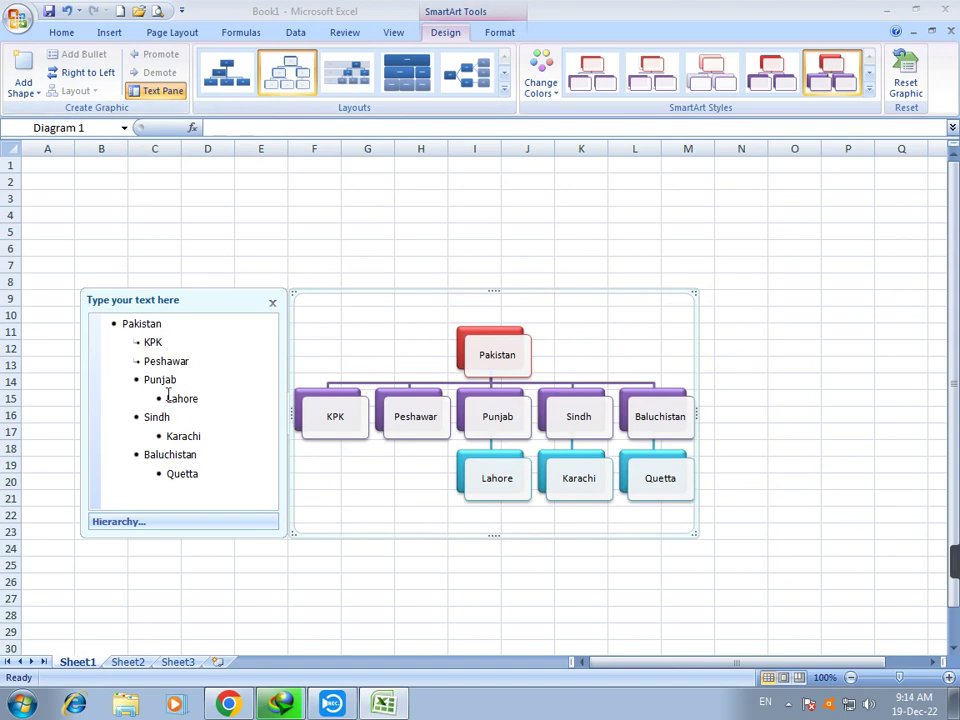
{"action": "left_click", "coordinate": [152, 93]}
{"action": "left_click", "coordinate": [152, 93]}
{"action": "left_click", "coordinate": [465, 481]}
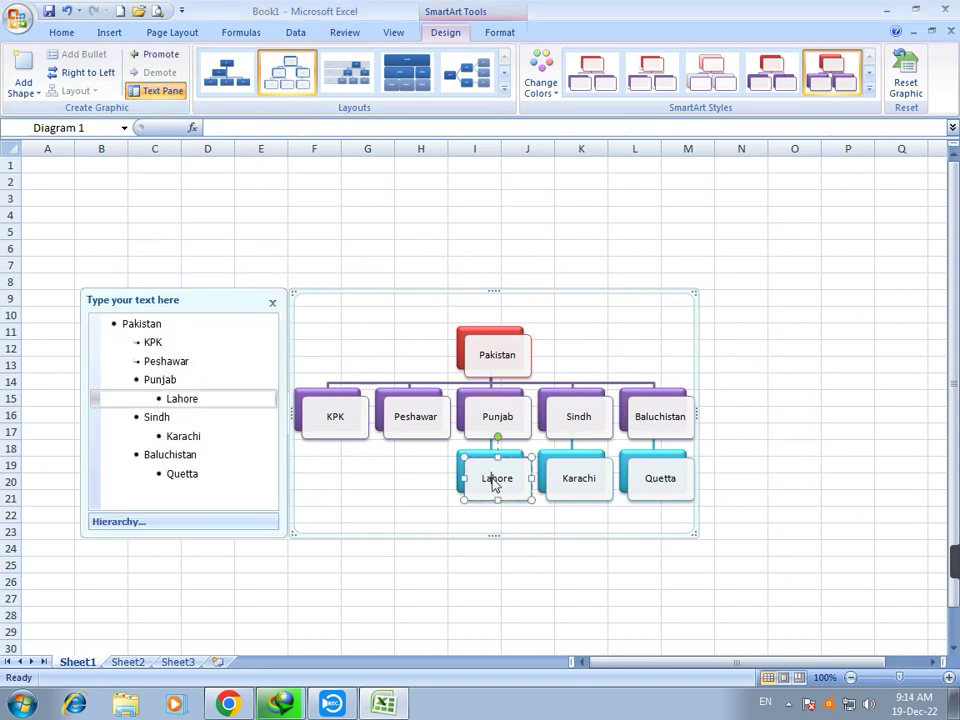
{"action": "left_click", "coordinate": [154, 57]}
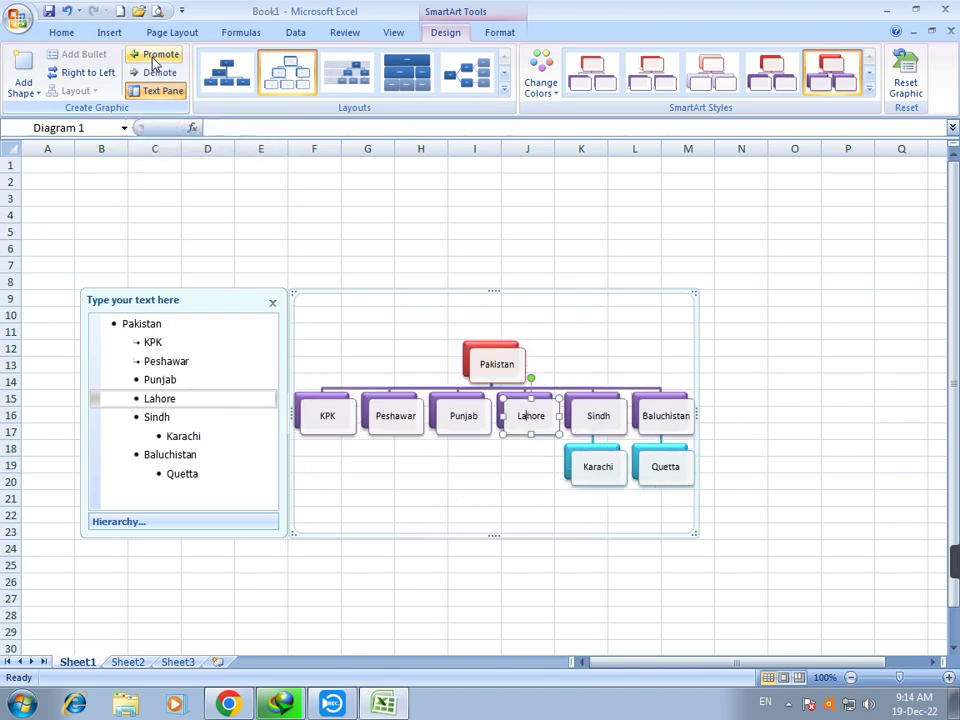
{"action": "left_click", "coordinate": [156, 73]}
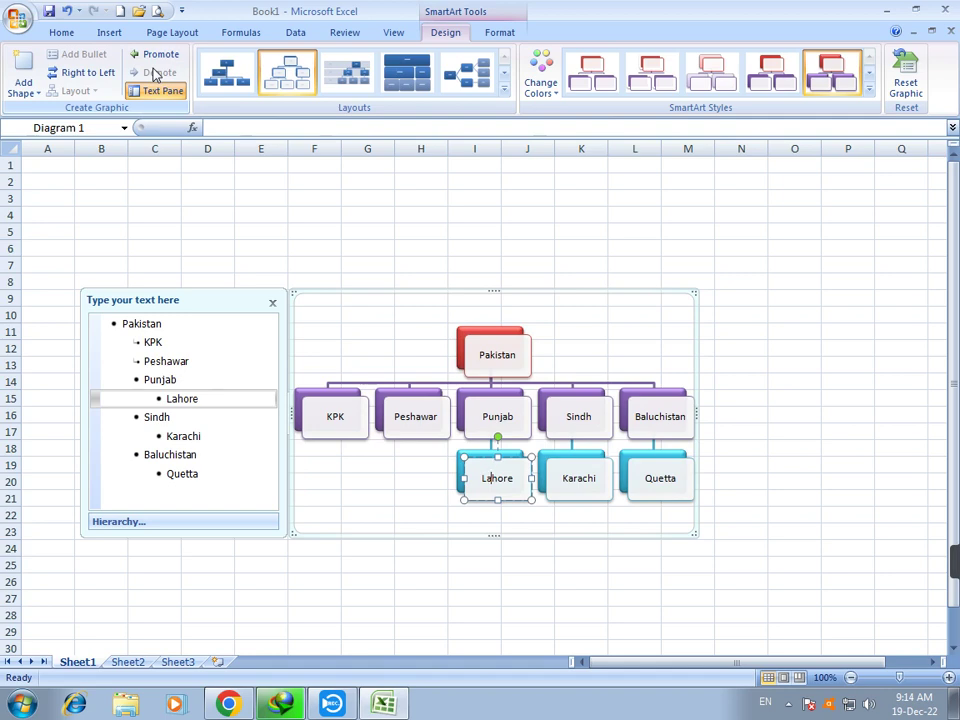
- Mirror the hierarchy right-to-left, revert it, and select the Peshawar text
{"action": "left_click", "coordinate": [70, 80]}
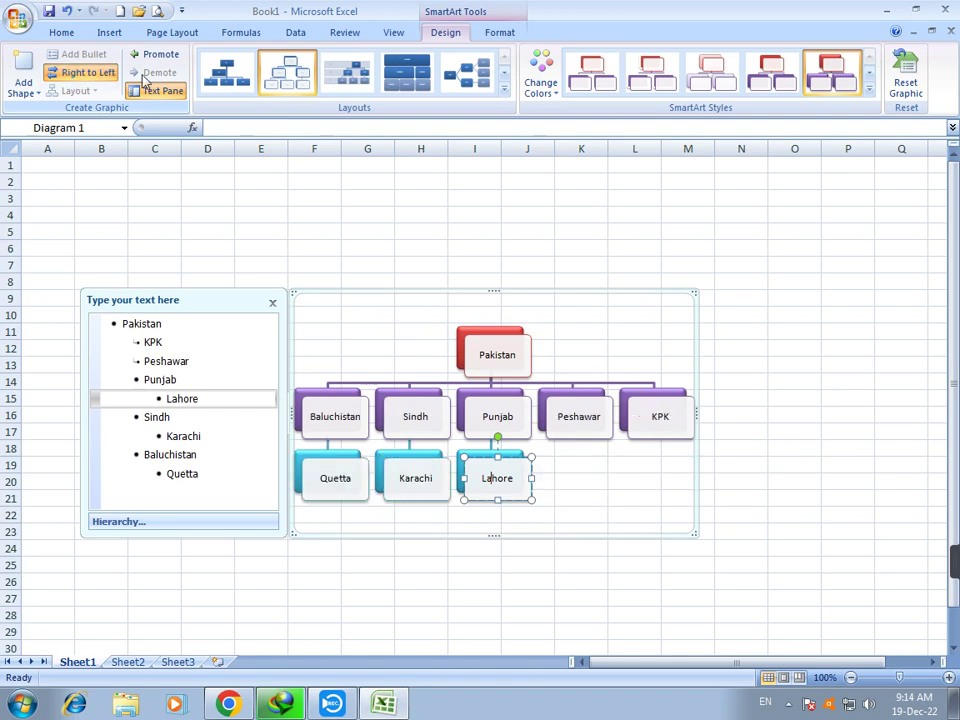
{"action": "left_click", "coordinate": [83, 77]}
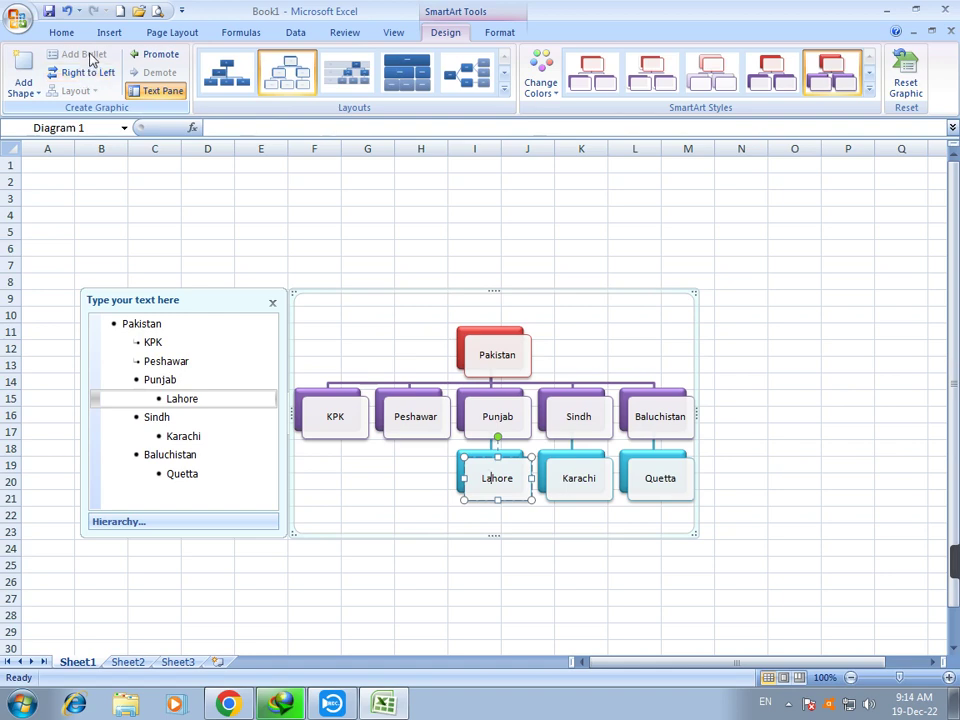
{"action": "left_click", "coordinate": [431, 422]}
{"action": "double_click", "coordinate": [409, 419]}
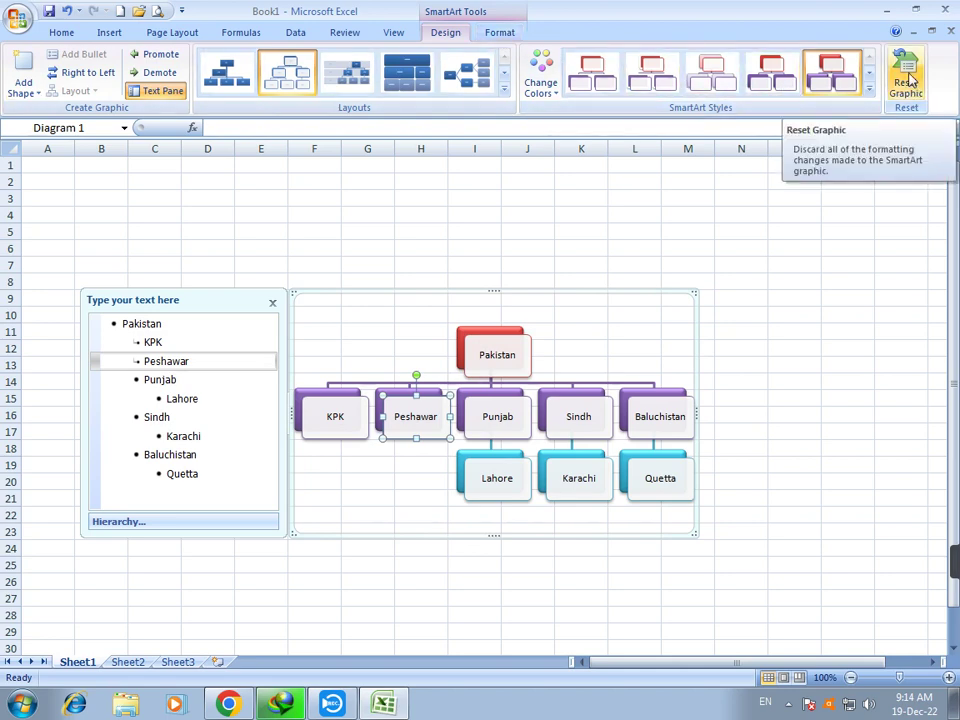
- Dismiss the download notices and reset the hierarchy diagram to its default blue style
{"action": "left_click", "coordinate": [635, 419]}
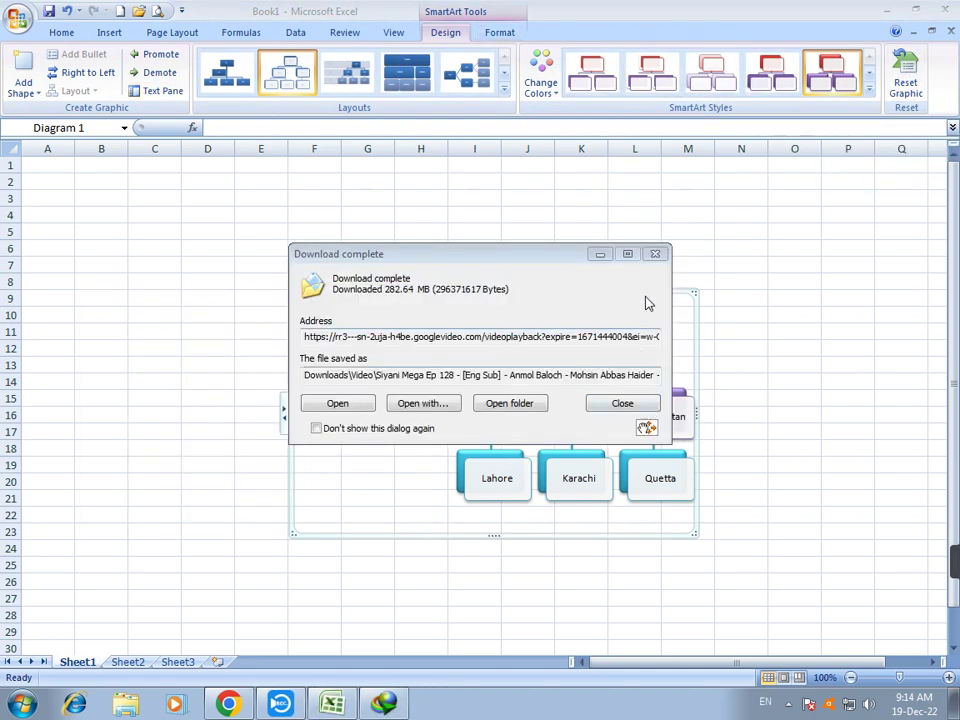
{"action": "left_click", "coordinate": [619, 249]}
{"action": "left_click", "coordinate": [624, 403]}
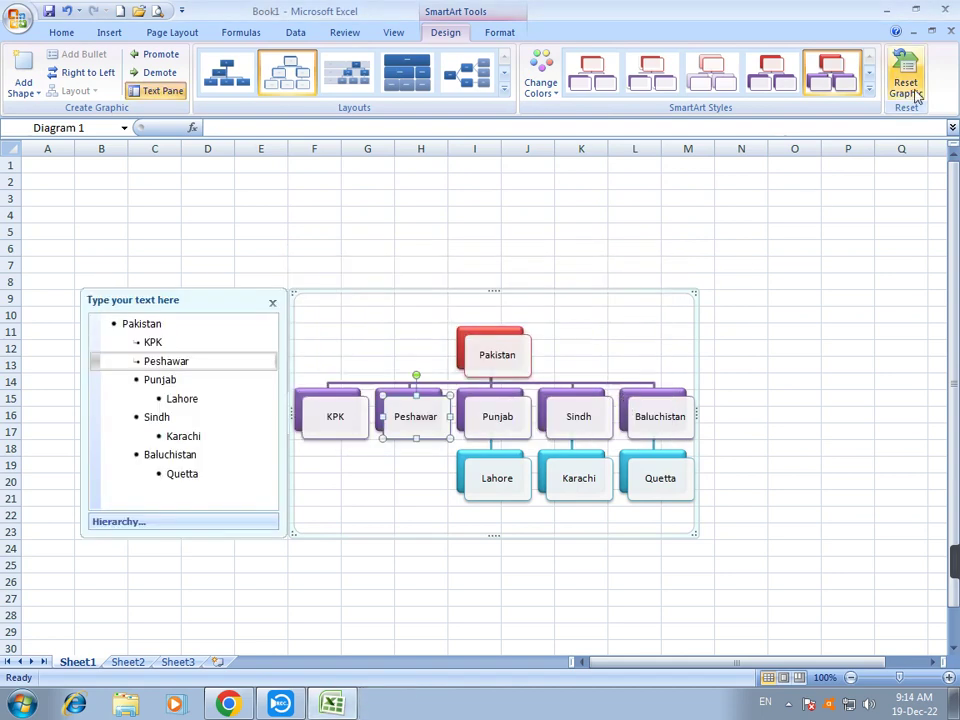
{"action": "left_click", "coordinate": [906, 88]}
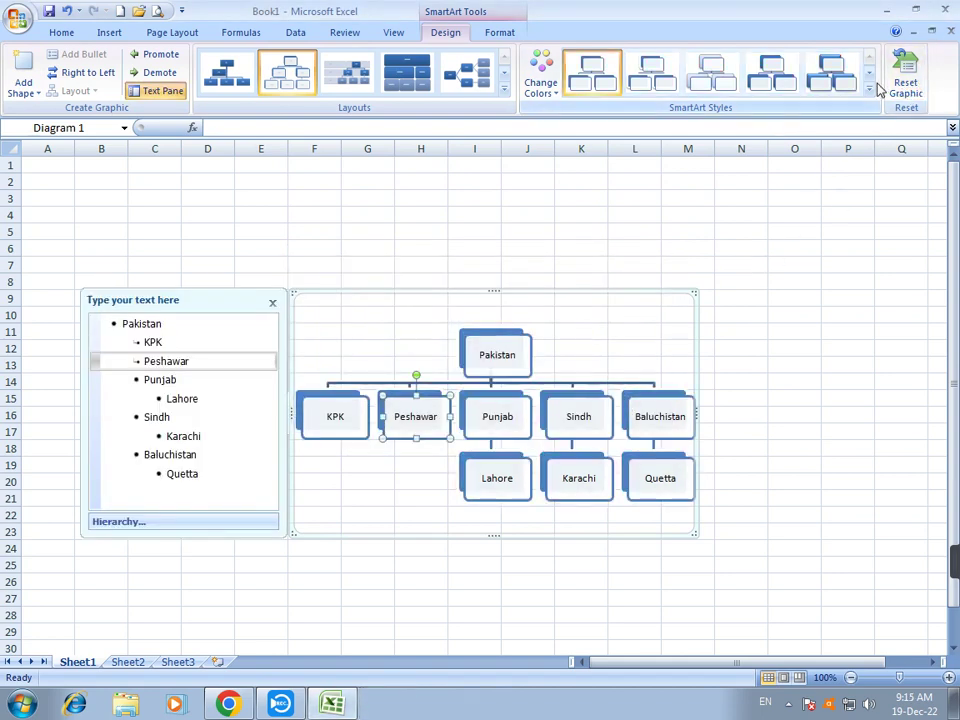
{"action": "left_click", "coordinate": [498, 33]}
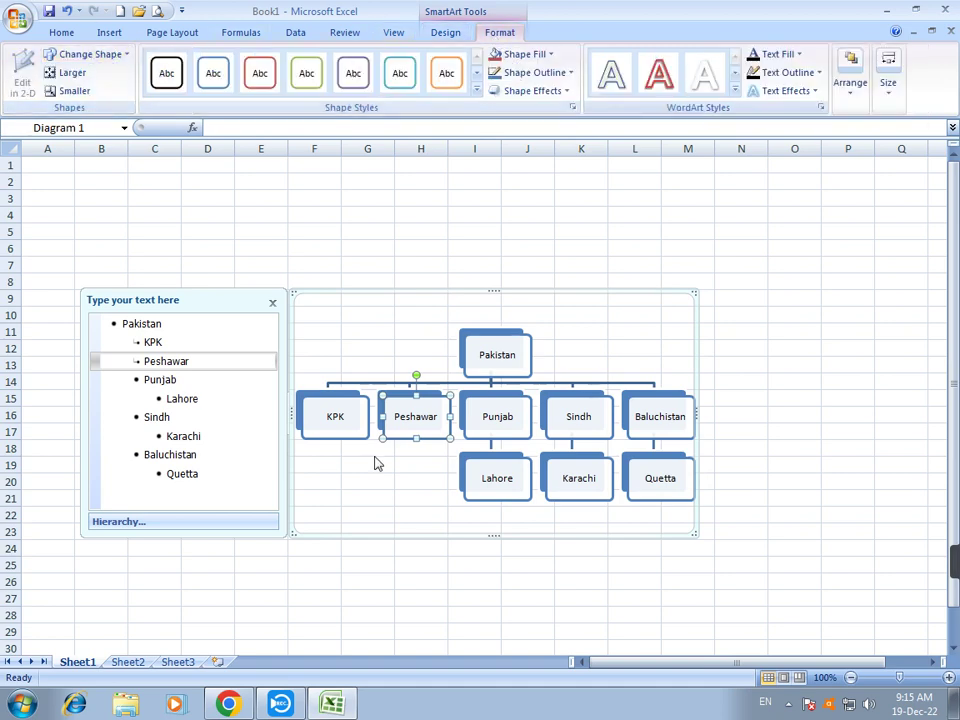
- Select every box together: Pakistan, KPK, Punjab, Sindh, Baluchistan, Lahore, Karachi and Quetta
{"action": "left_click", "coordinate": [339, 404], "text": "ctrl"}
{"action": "left_click", "coordinate": [497, 411], "text": "ctrl"}
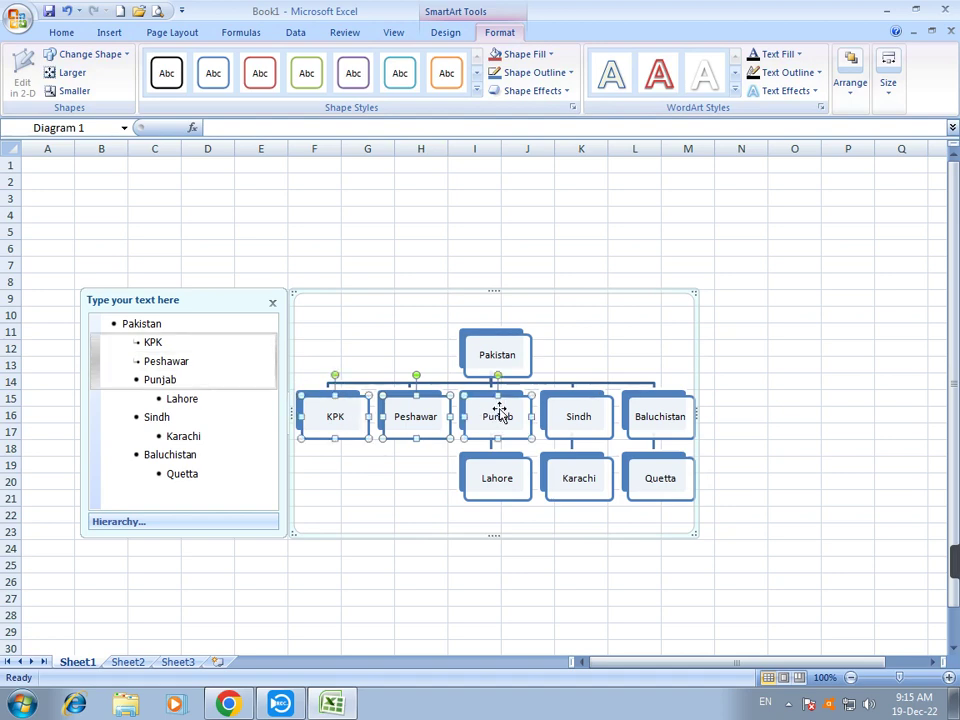
{"action": "left_click", "coordinate": [582, 415], "text": "ctrl"}
{"action": "left_click", "coordinate": [656, 408], "text": "ctrl"}
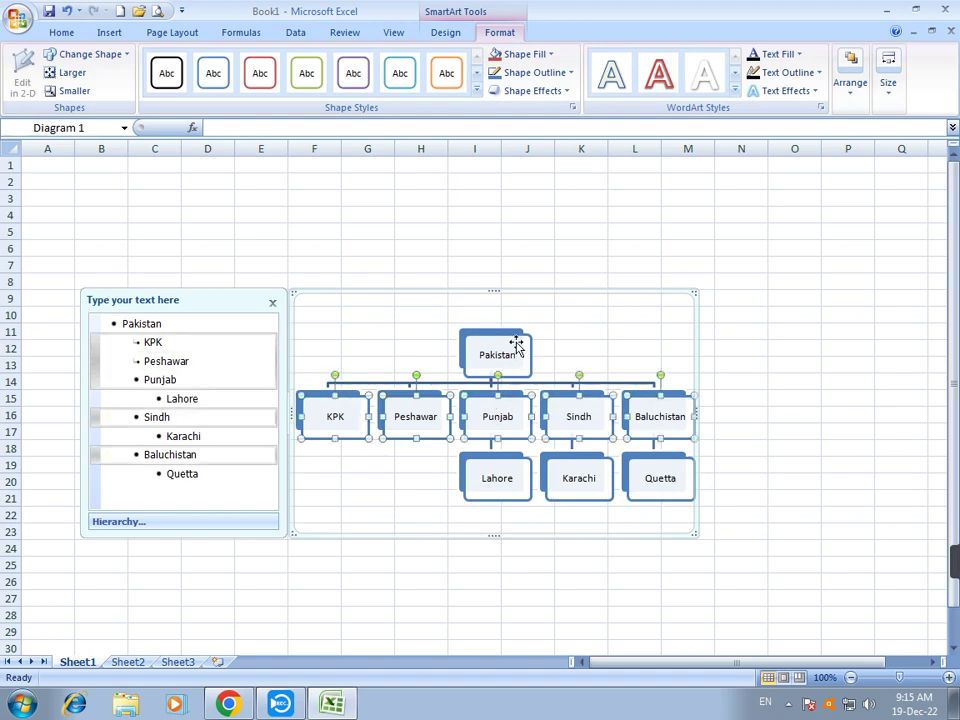
{"action": "left_click", "coordinate": [516, 345], "text": "ctrl"}
{"action": "left_click", "coordinate": [502, 465], "text": "ctrl"}
{"action": "left_click", "coordinate": [579, 471], "text": "ctrl"}
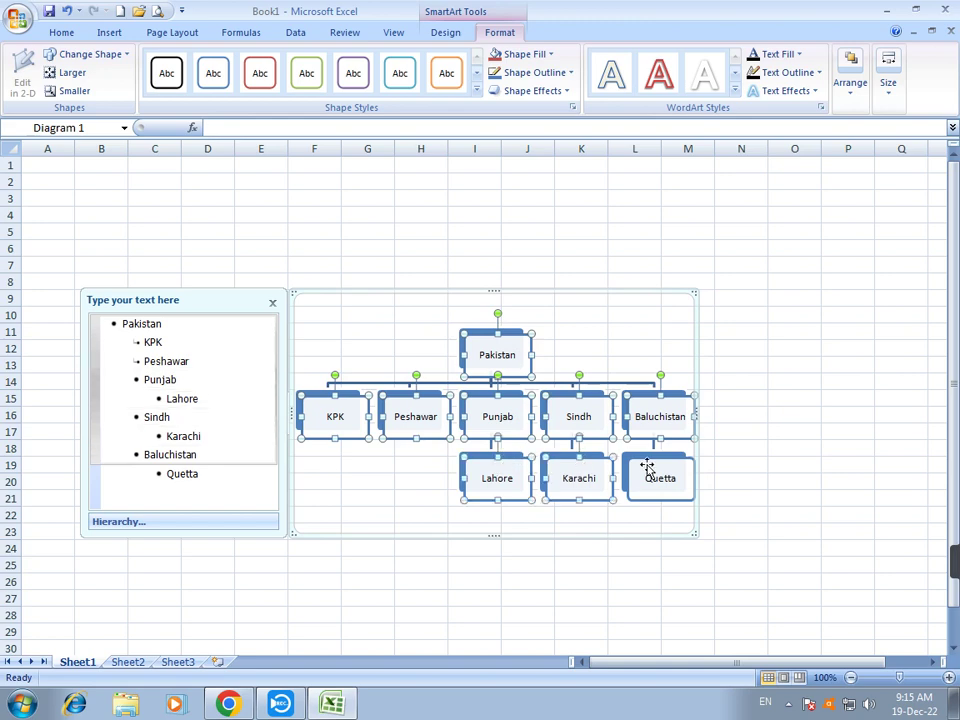
{"action": "left_click", "coordinate": [647, 465], "text": "ctrl"}
- Change the selected boxes' shape, trying plaque and octagon before settling on Heart
{"action": "left_click", "coordinate": [95, 53]}
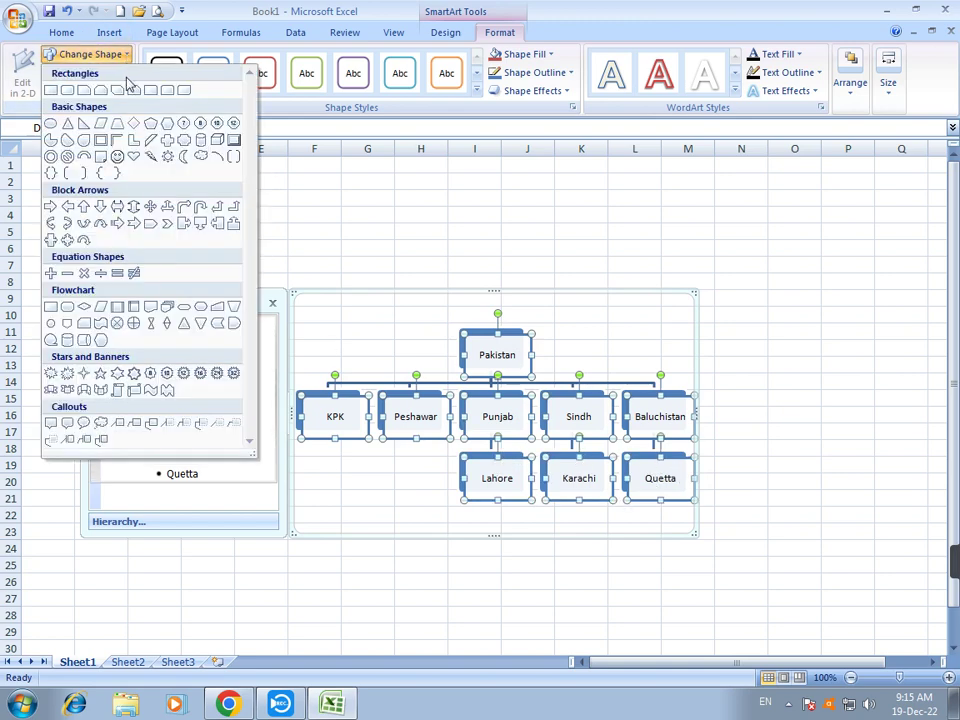
{"action": "left_click", "coordinate": [135, 160]}
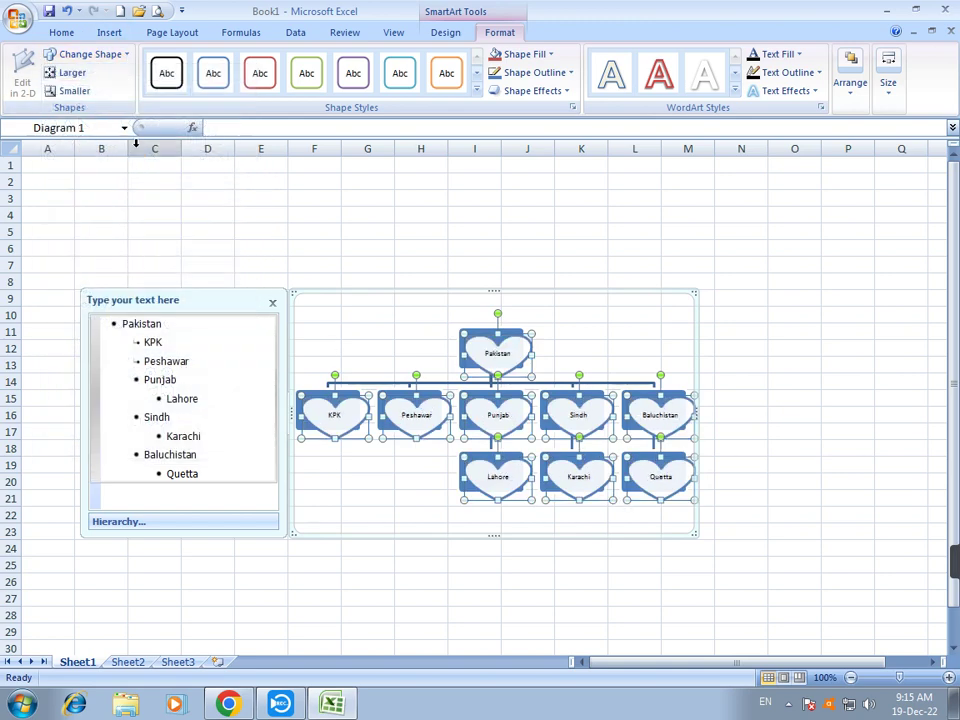
{"action": "left_click", "coordinate": [125, 54]}
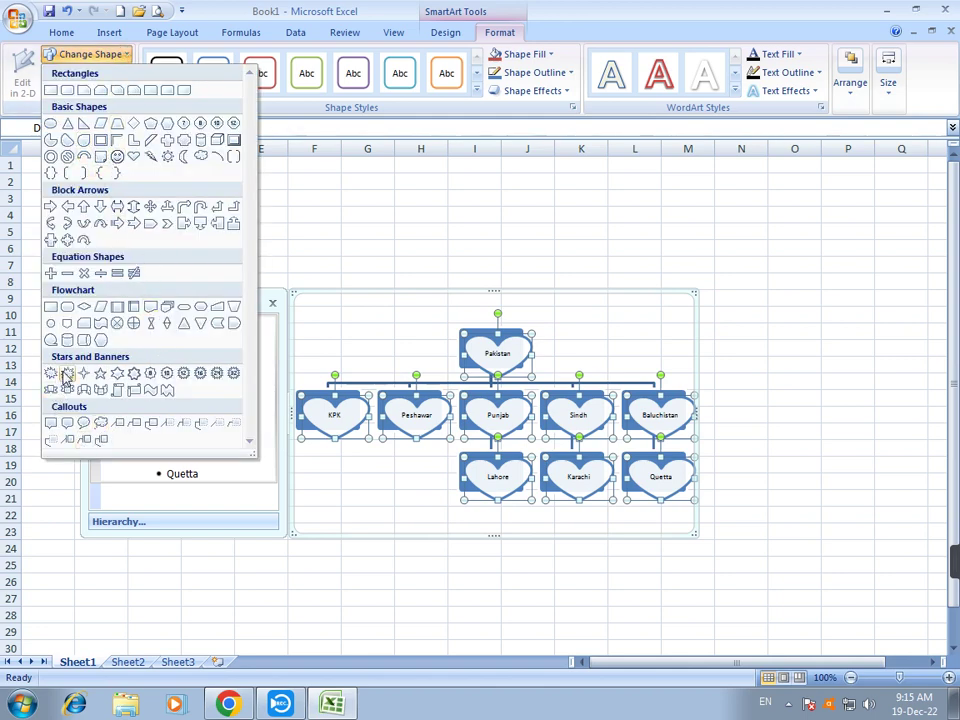
{"action": "left_click", "coordinate": [100, 341]}
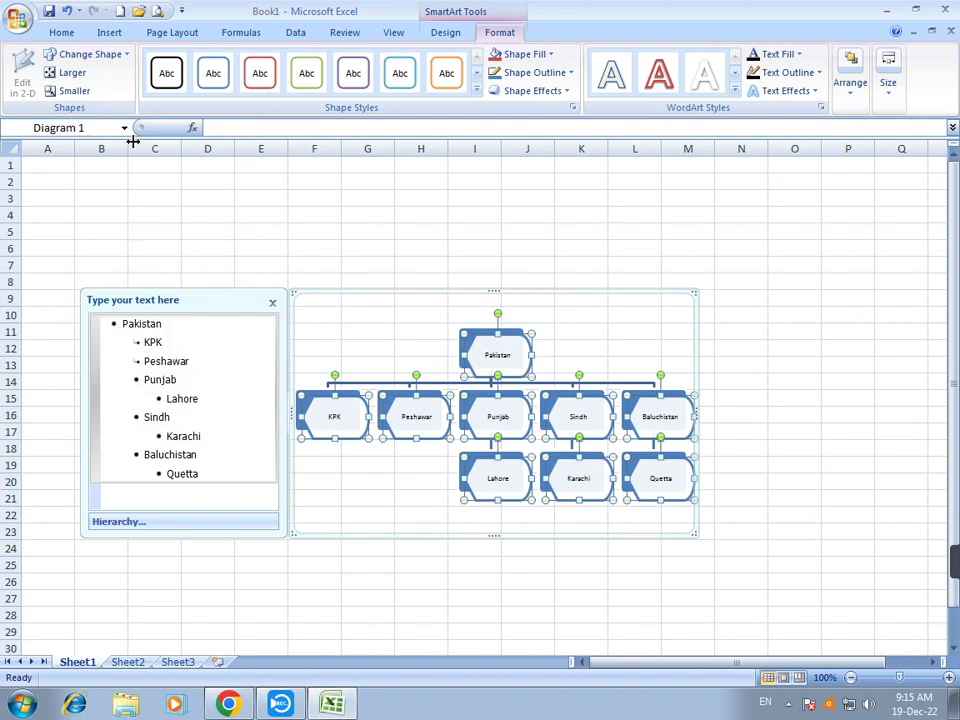
{"action": "left_click", "coordinate": [121, 57]}
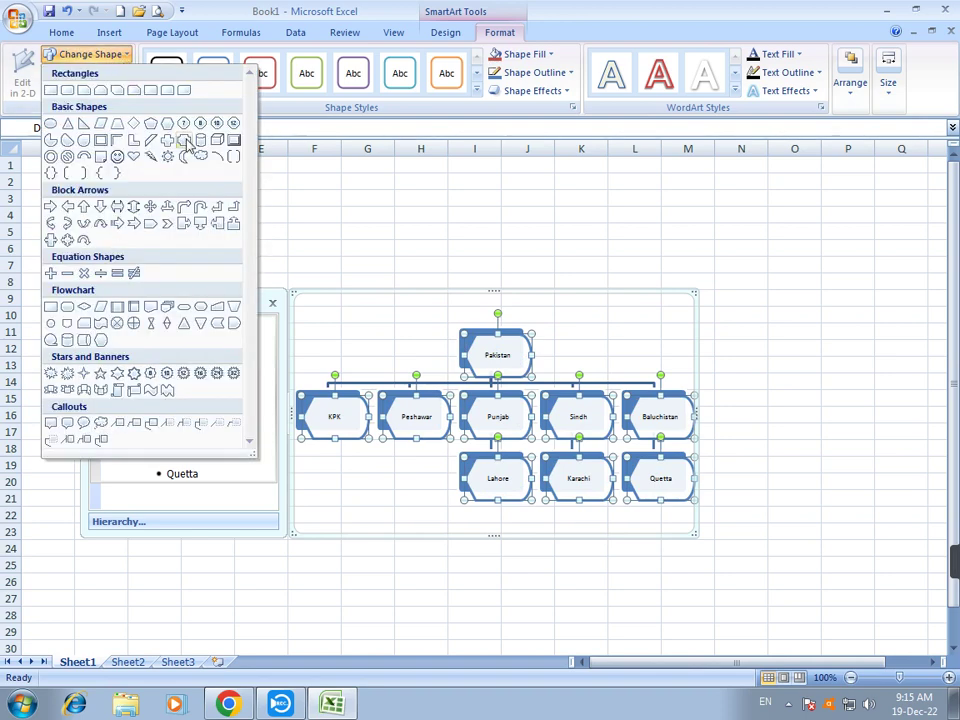
{"action": "left_click", "coordinate": [186, 141]}
{"action": "left_click", "coordinate": [112, 54]}
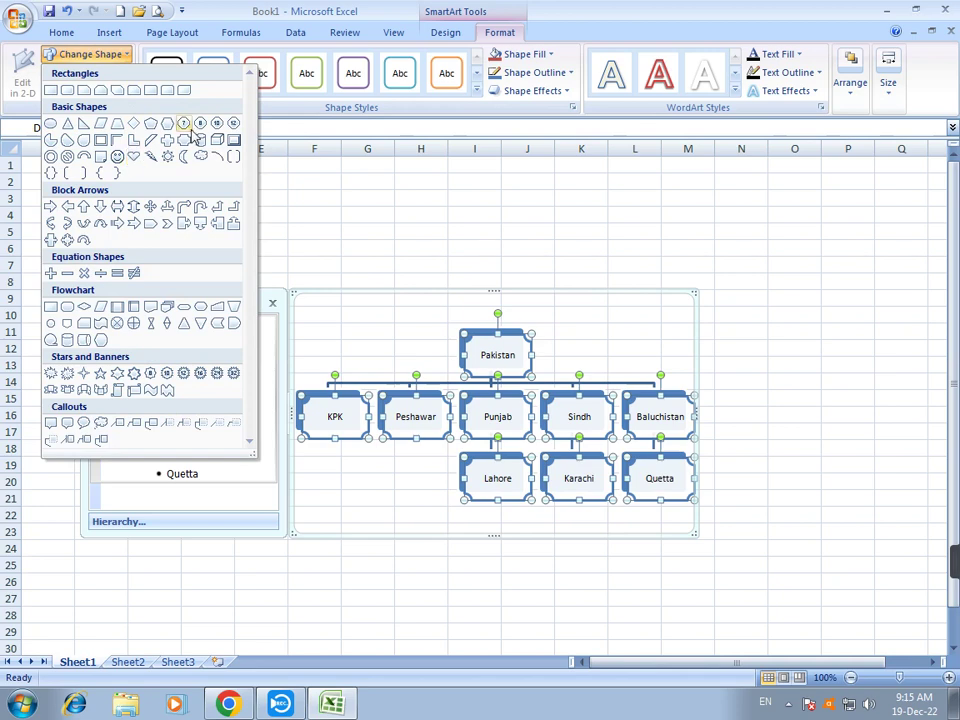
{"action": "left_click", "coordinate": [184, 123]}
{"action": "left_click", "coordinate": [126, 56]}
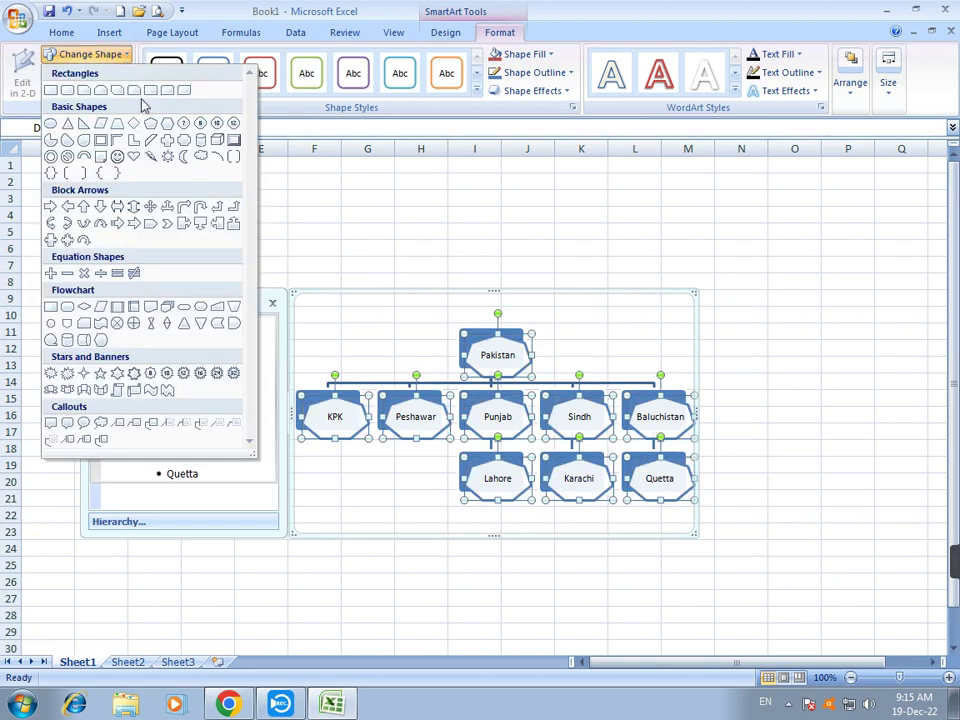
{"action": "left_click", "coordinate": [133, 156]}
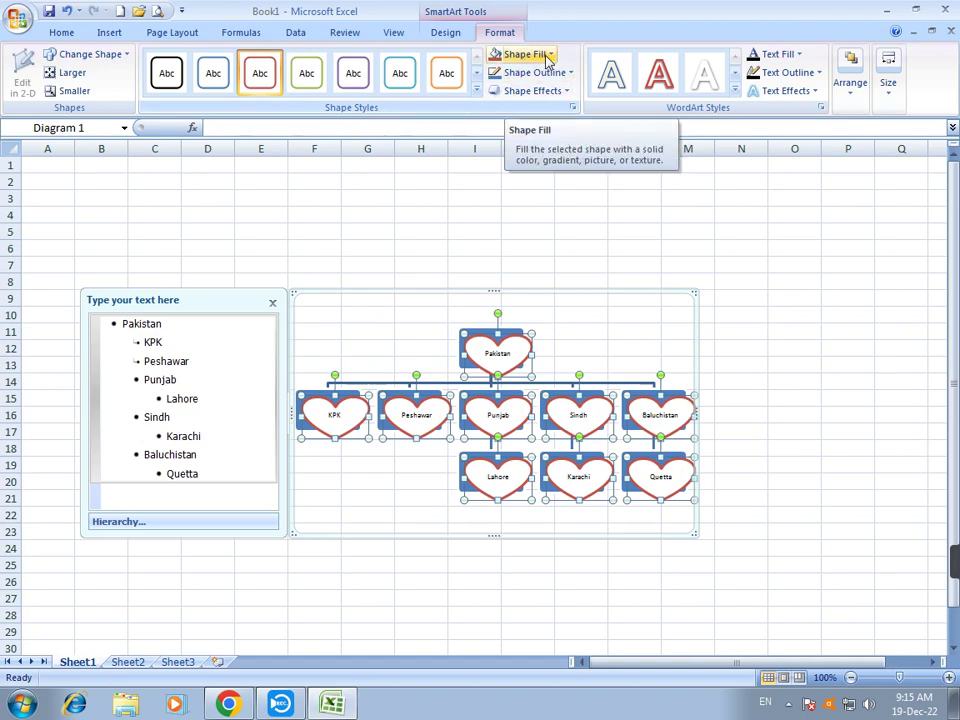
{"action": "left_click", "coordinate": [62, 78]}
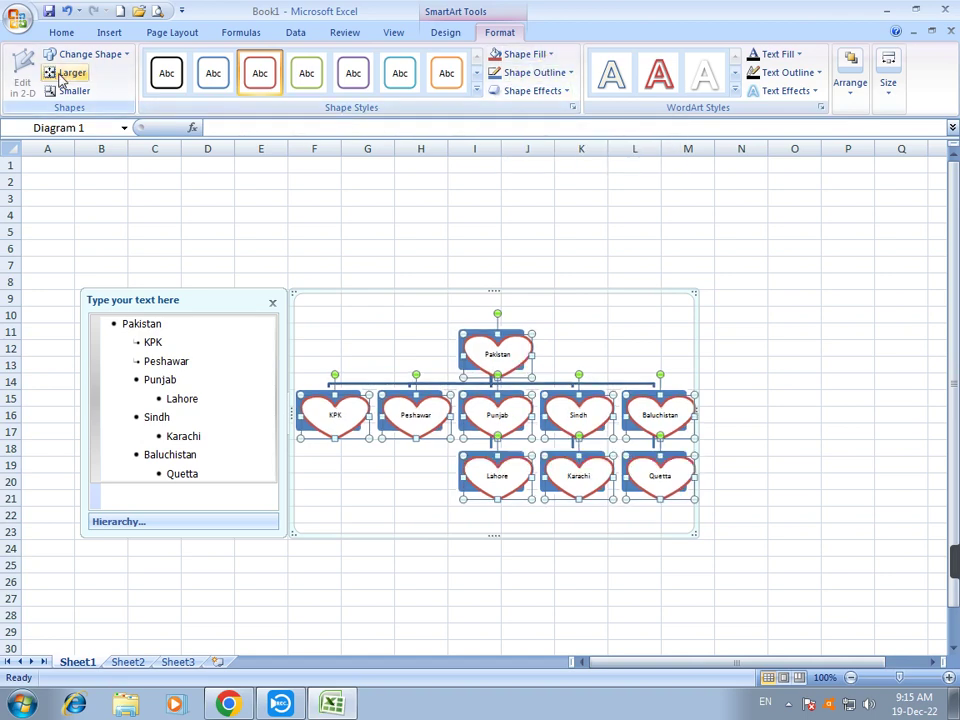
{"action": "left_click", "coordinate": [62, 78]}
{"action": "left_click", "coordinate": [62, 78]}
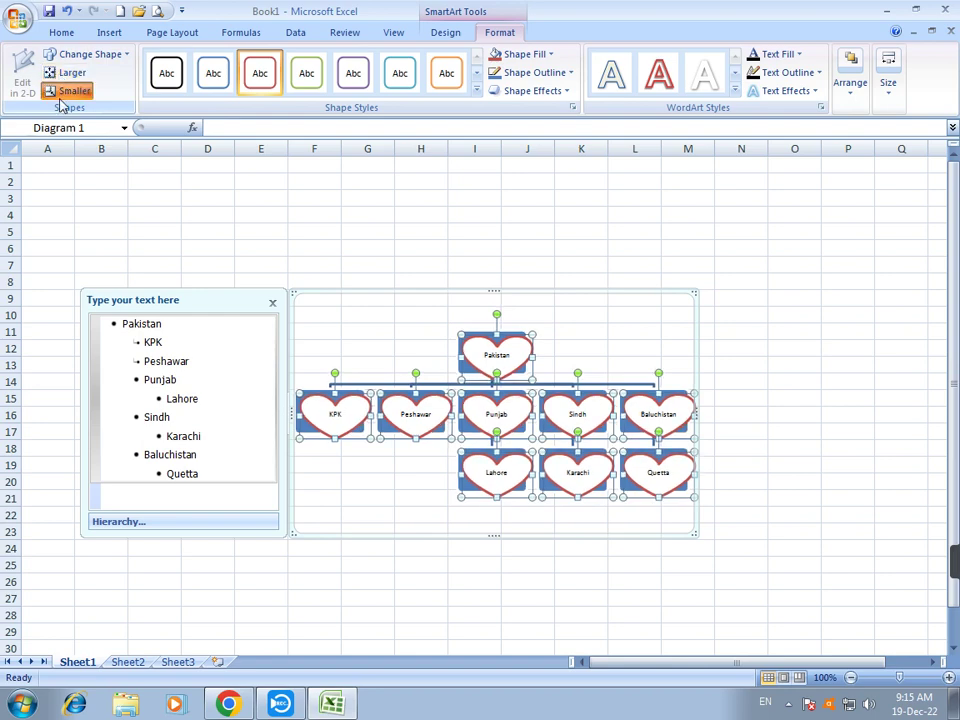
{"action": "left_click", "coordinate": [62, 92]}
{"action": "left_click", "coordinate": [60, 101]}
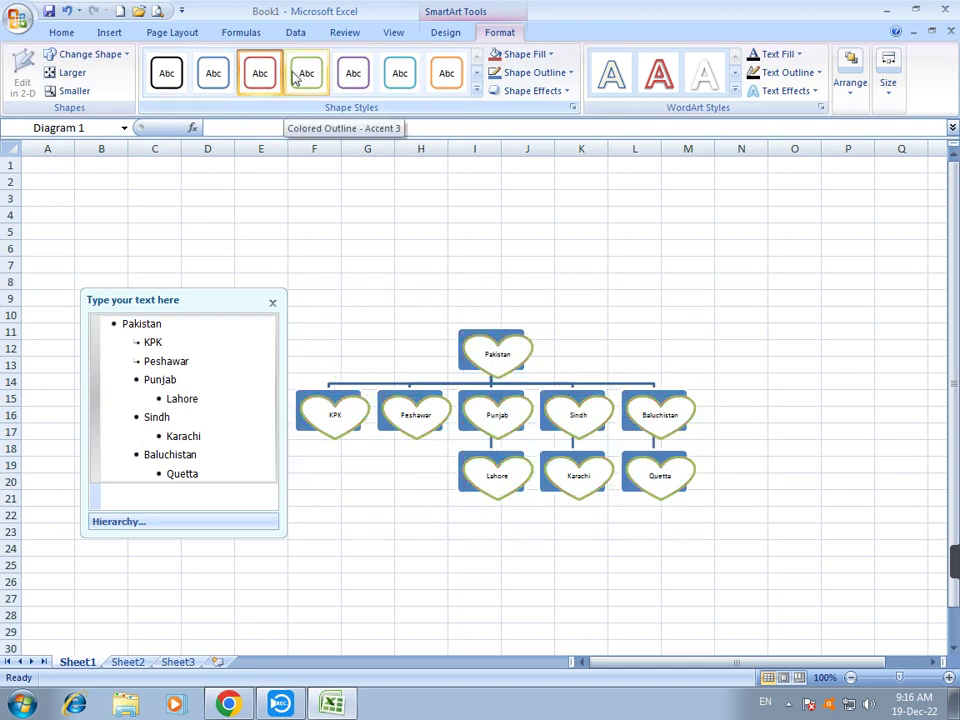
{"action": "left_click", "coordinate": [533, 57]}
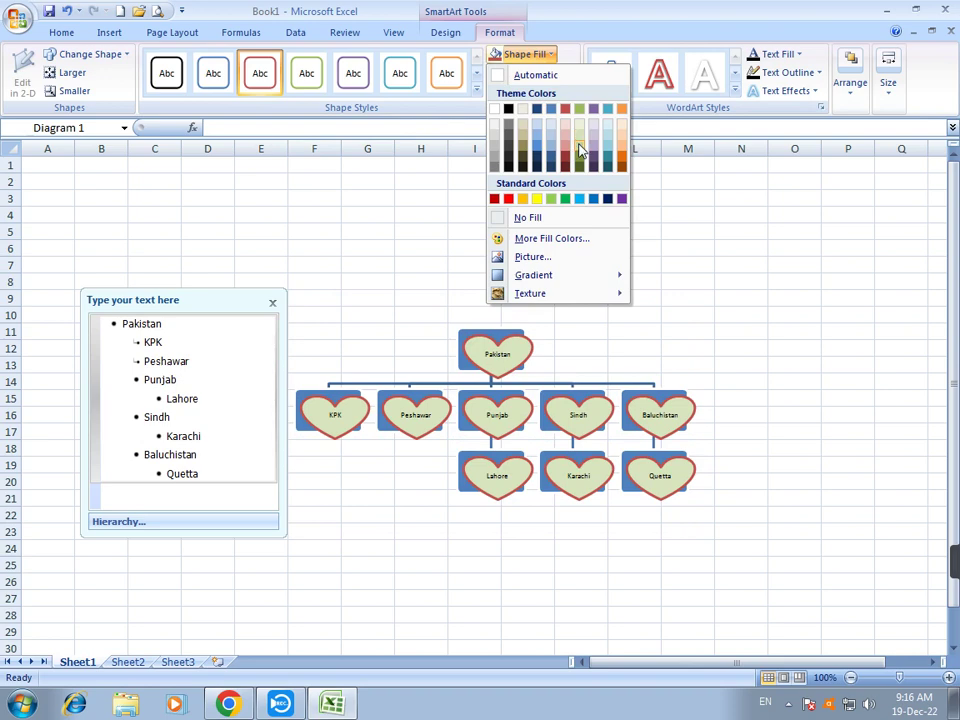
- Give all nine hearts a Yellow shape fill and a Red shape outline
{"action": "left_click", "coordinate": [522, 198]}
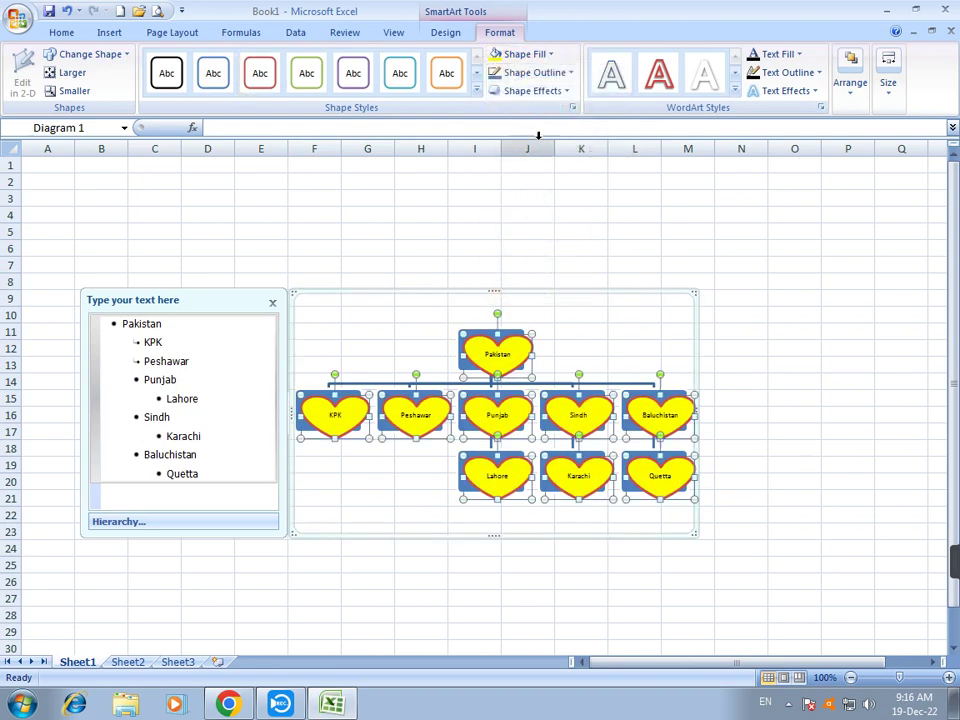
{"action": "left_click", "coordinate": [570, 74]}
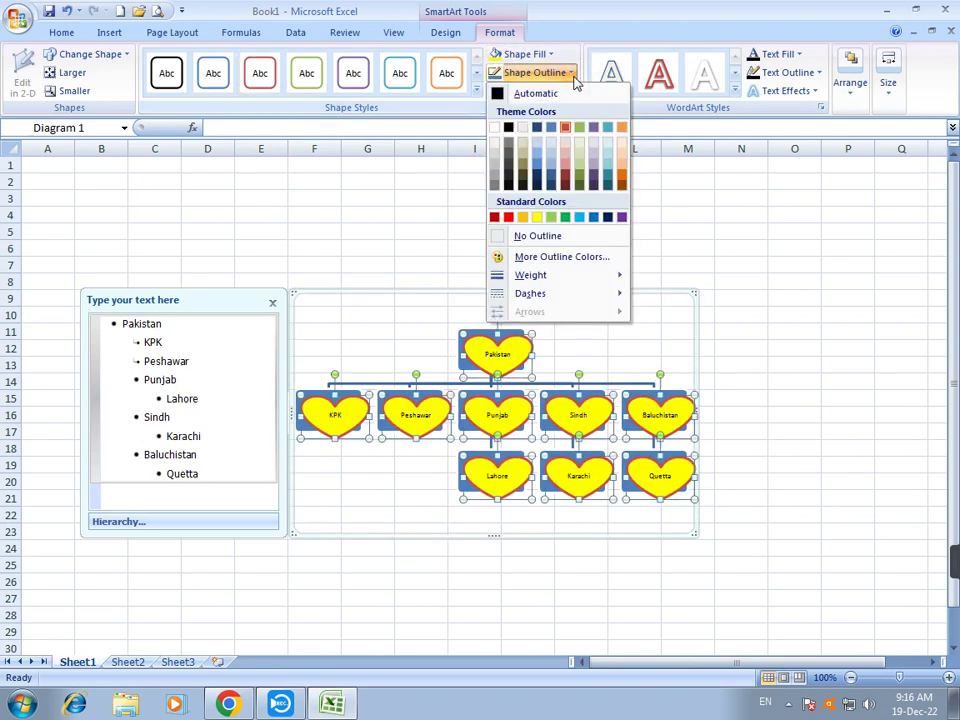
{"action": "left_click", "coordinate": [508, 217]}
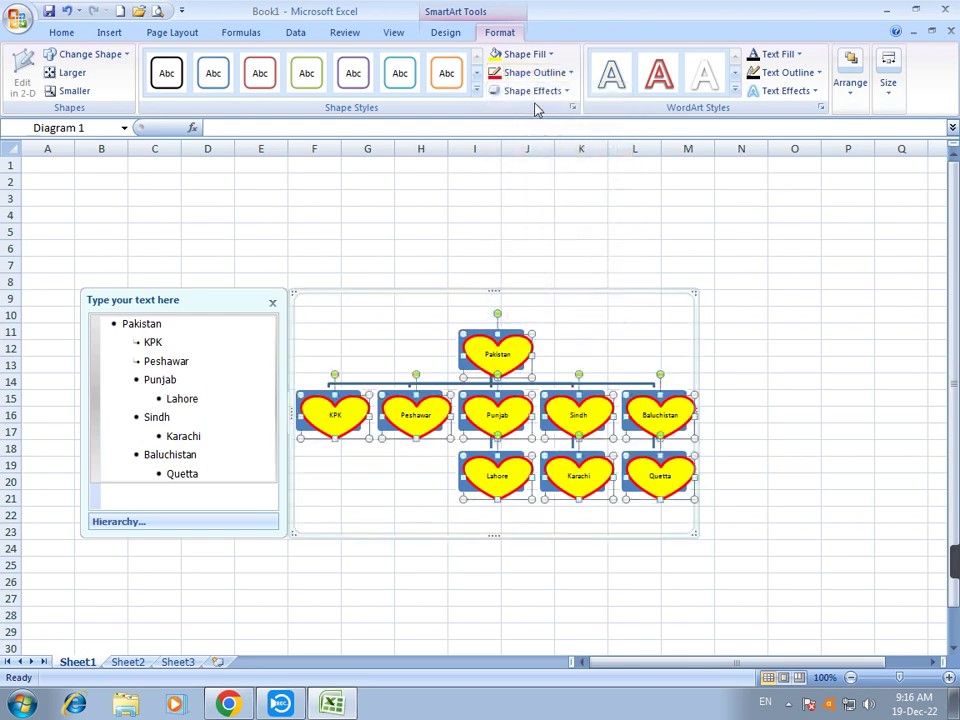
{"action": "left_click", "coordinate": [531, 91]}
{"action": "mouse_move", "coordinate": [540, 120]}
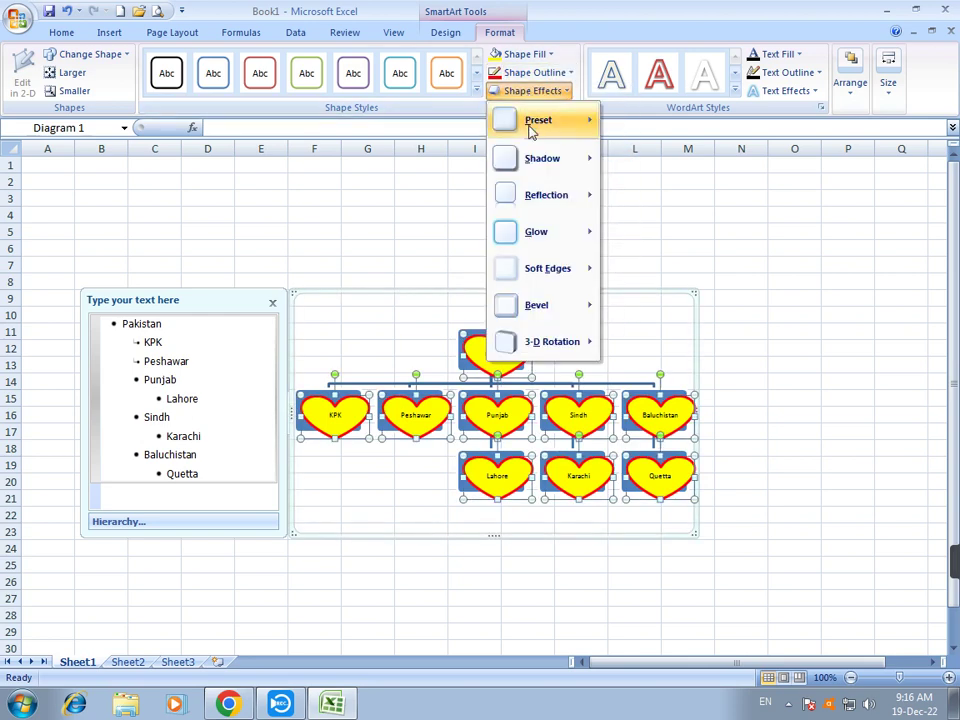
- Try shape effects on the hearts: a preset, a reflection and a coloured glow
{"action": "left_click", "coordinate": [666, 220]}
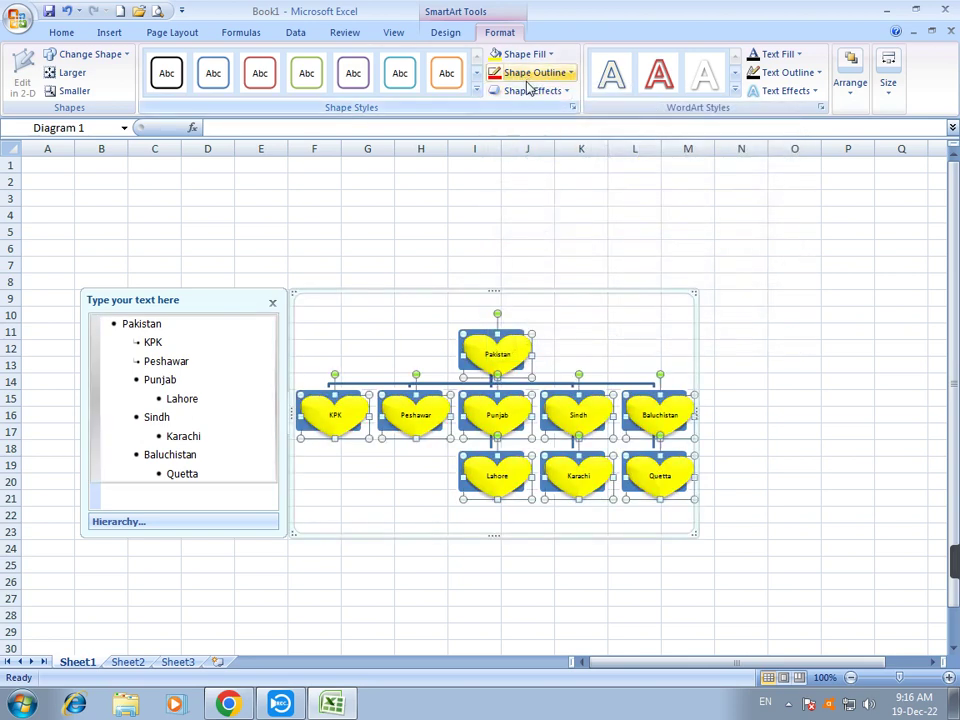
{"action": "left_click", "coordinate": [531, 91]}
{"action": "left_click", "coordinate": [540, 90]}
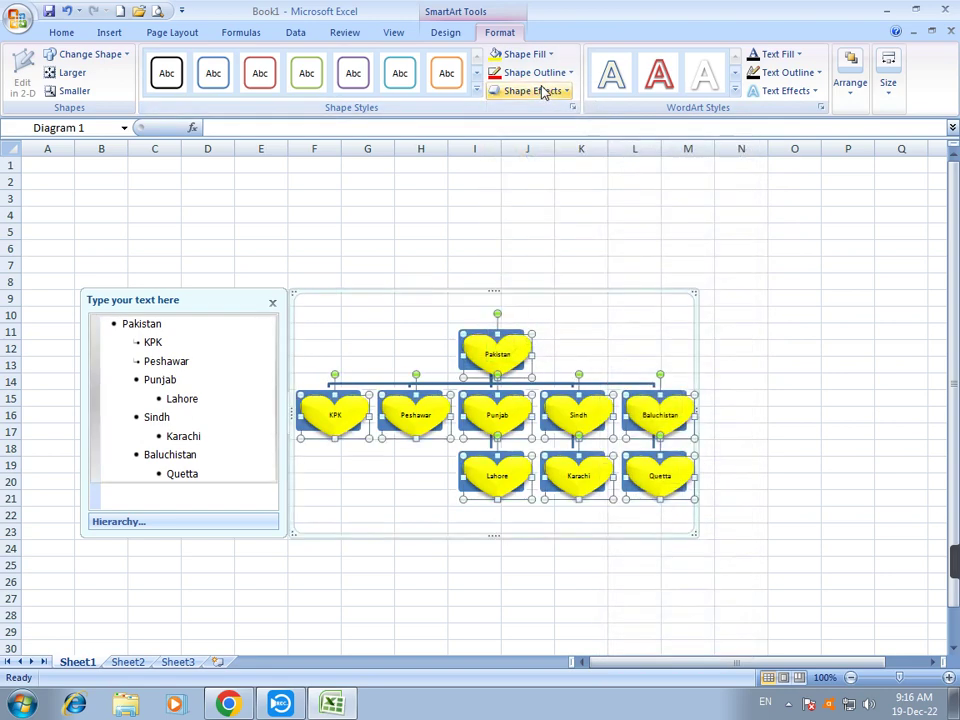
{"action": "left_click", "coordinate": [540, 90]}
{"action": "left_click", "coordinate": [681, 284]}
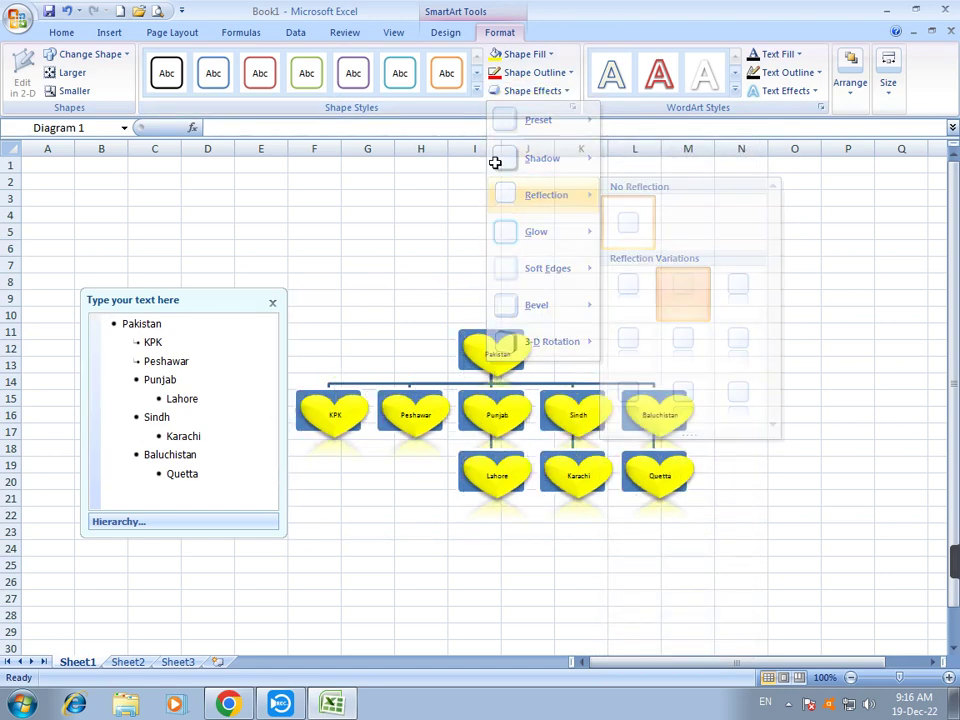
{"action": "left_click", "coordinate": [528, 91]}
{"action": "mouse_move", "coordinate": [536, 231]}
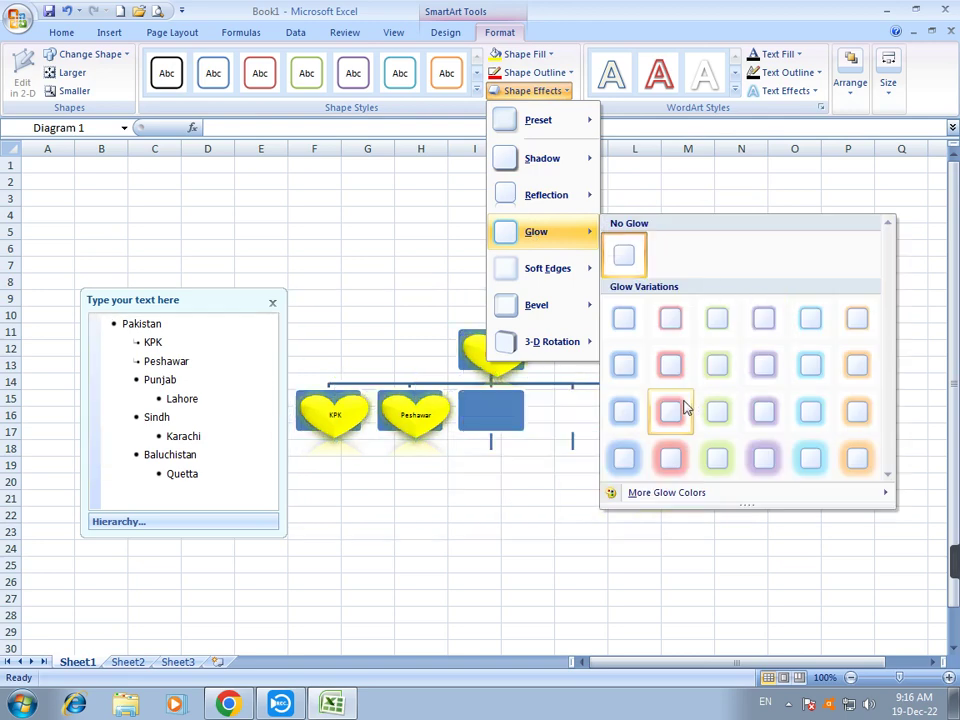
{"action": "left_click", "coordinate": [669, 458]}
- Soften the hearts' edges by 2.5 pt, apply a bevel, and leave 3-D Rotation unchanged
{"action": "left_click", "coordinate": [528, 91]}
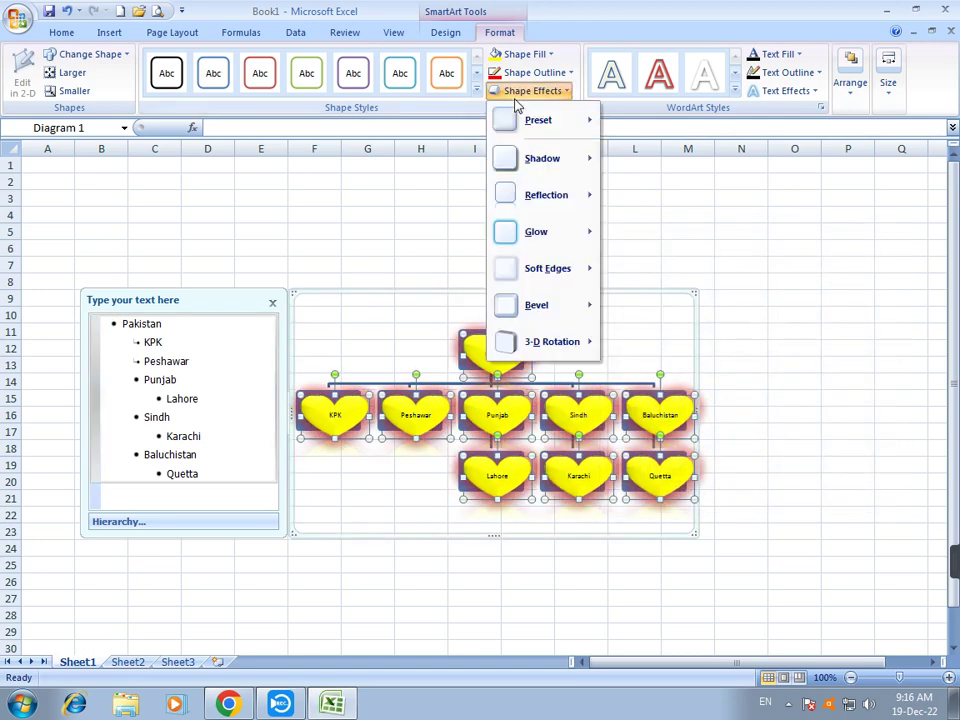
{"action": "left_click", "coordinate": [665, 353]}
{"action": "left_click", "coordinate": [525, 91]}
{"action": "left_click", "coordinate": [668, 437]}
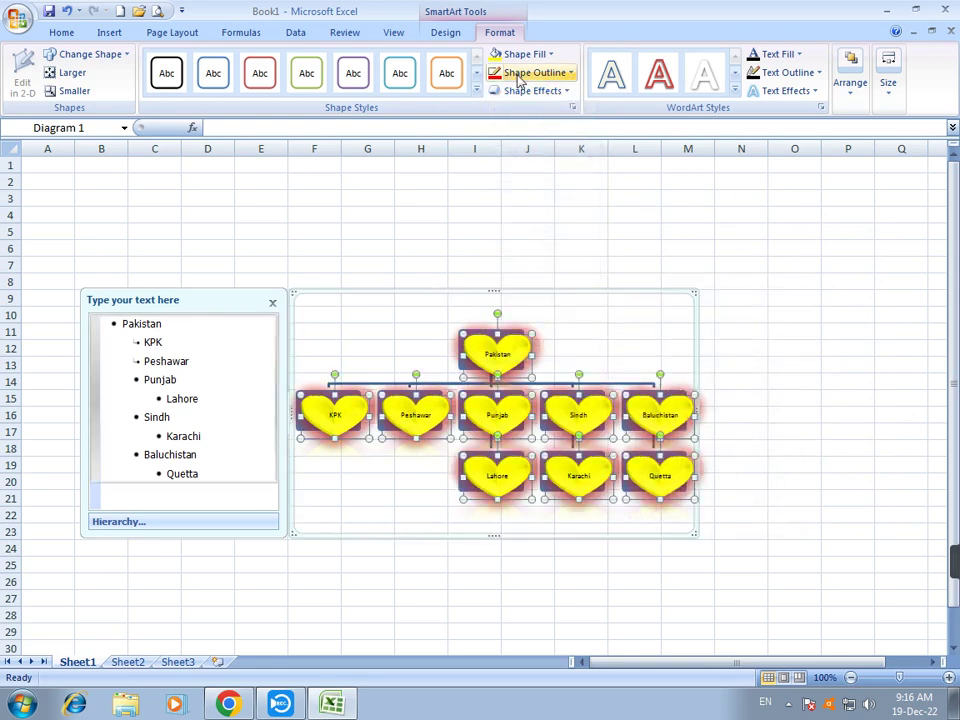
{"action": "left_click", "coordinate": [528, 91]}
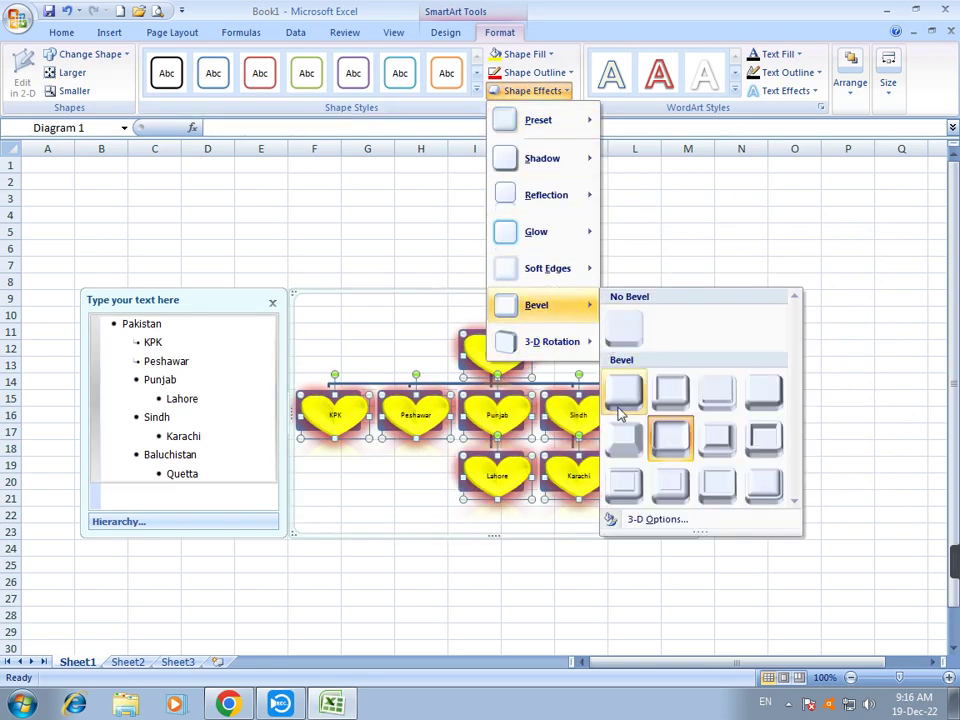
{"action": "left_click", "coordinate": [531, 157]}
{"action": "left_click", "coordinate": [528, 91]}
{"action": "mouse_move", "coordinate": [551, 341]}
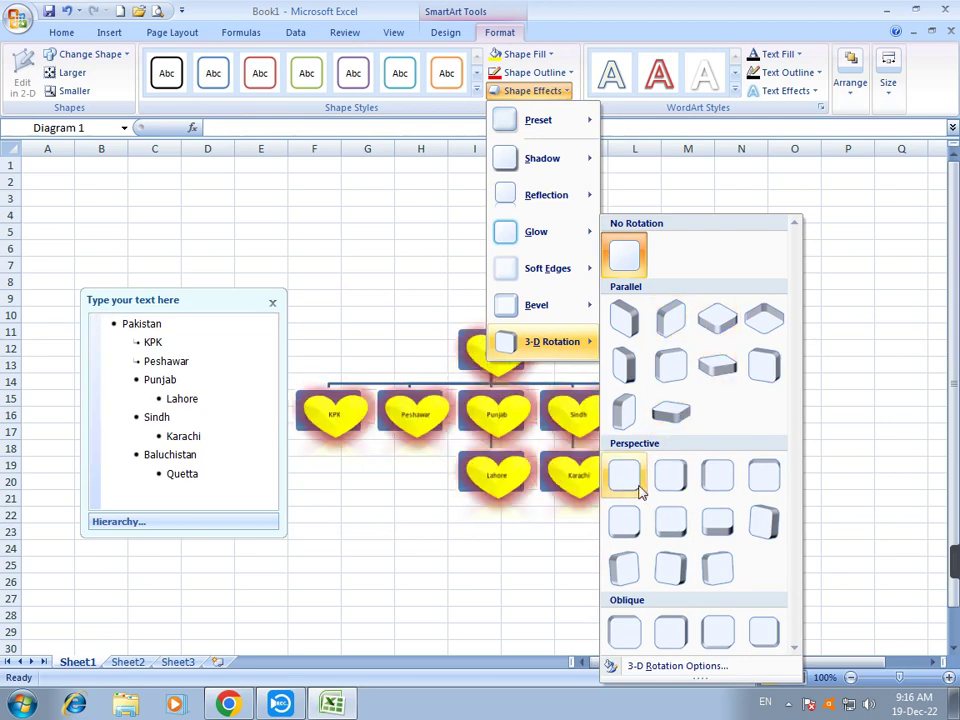
{"action": "left_click", "coordinate": [361, 506]}
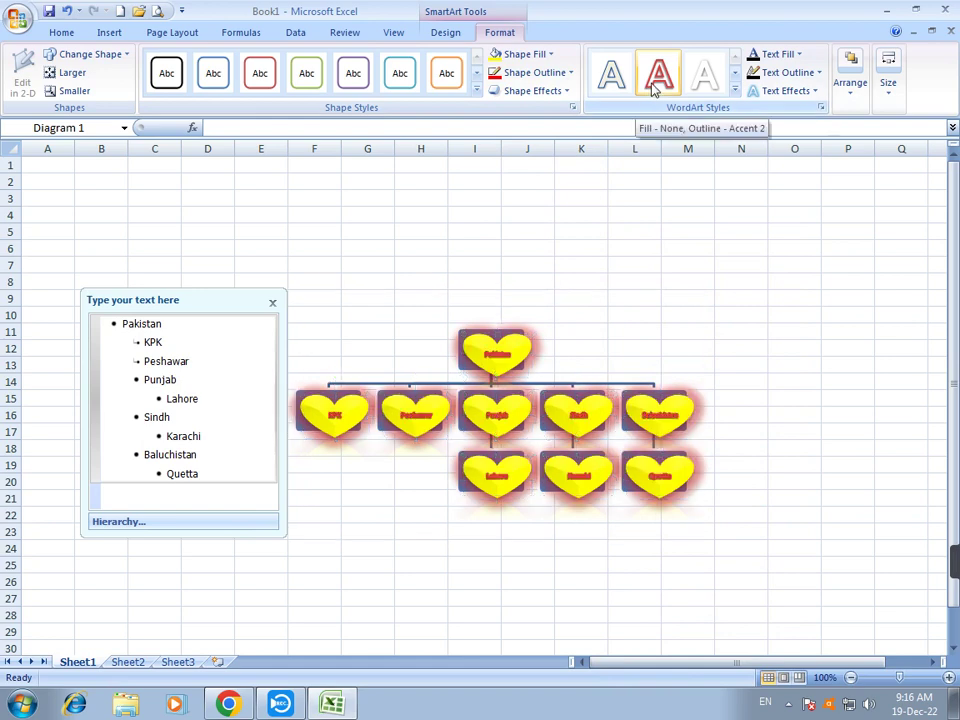
- Try outlined and red WordArt styles, then apply one from the full WordArt gallery
{"action": "left_click", "coordinate": [700, 80]}
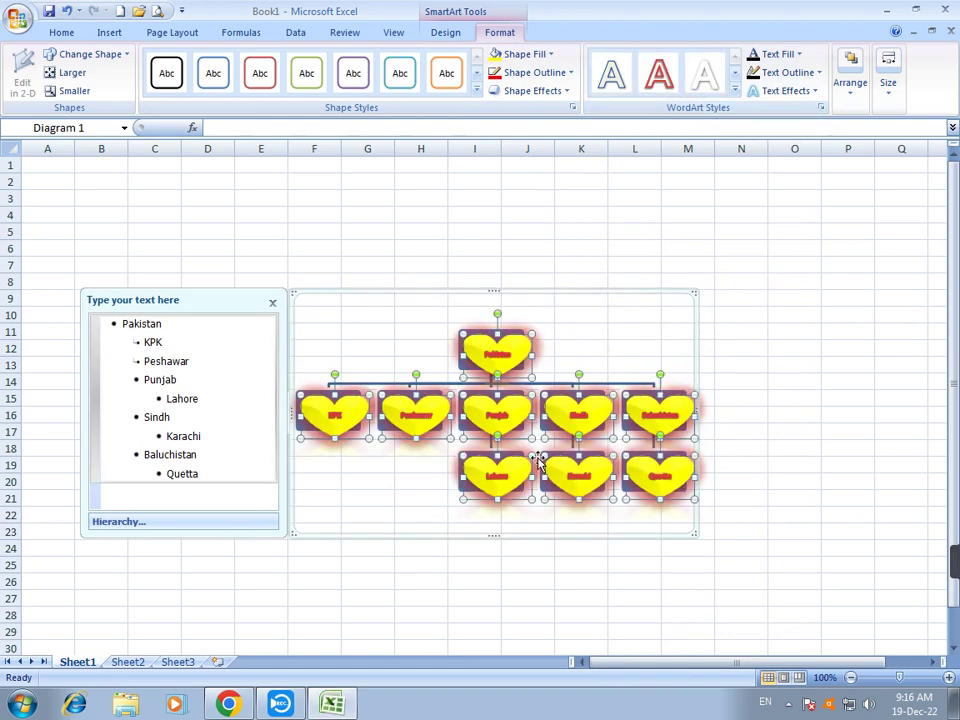
{"action": "left_click", "coordinate": [667, 85]}
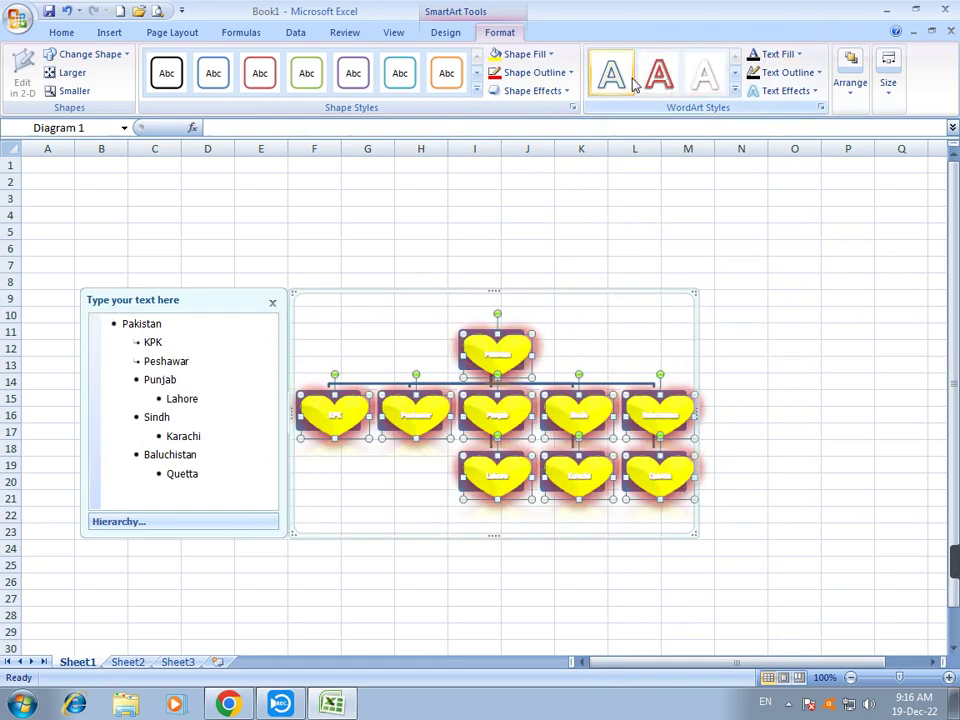
{"action": "left_click", "coordinate": [734, 91]}
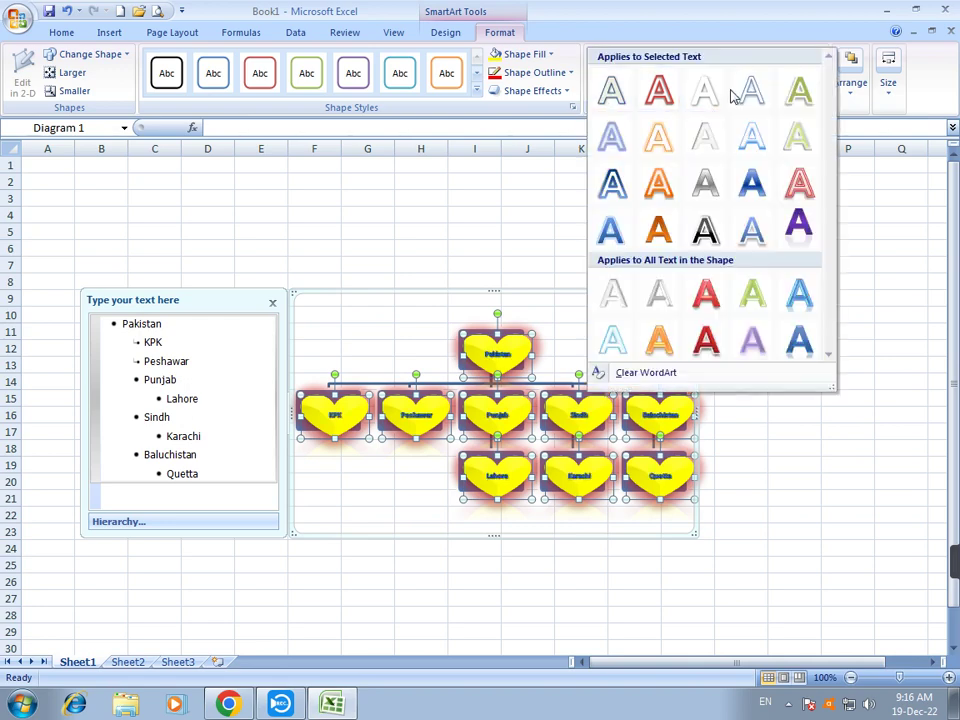
{"action": "left_click", "coordinate": [799, 229]}
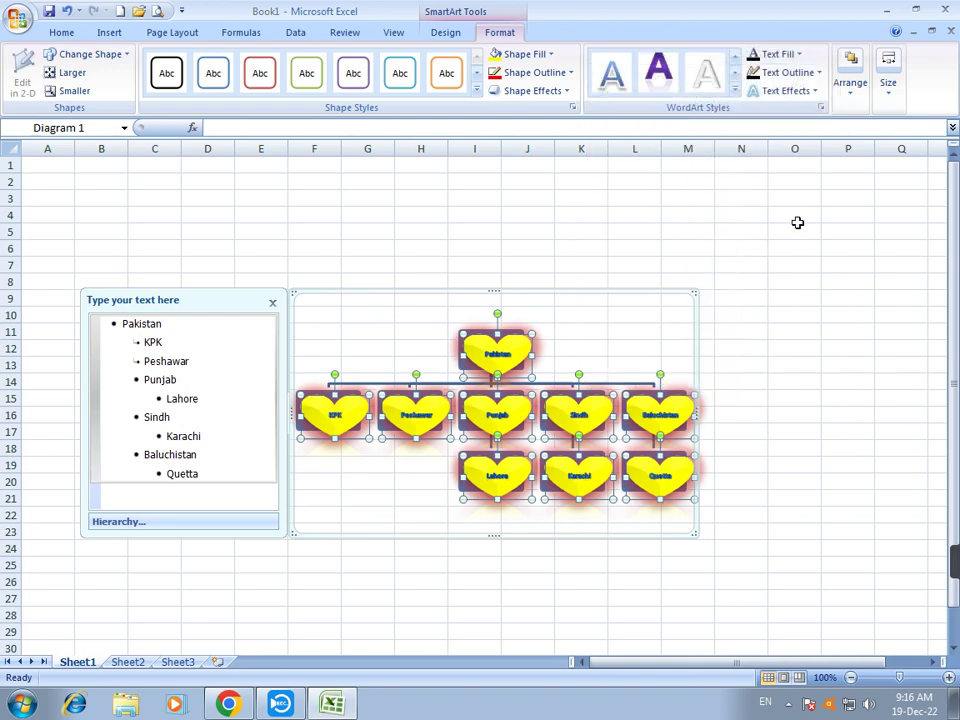
{"action": "left_click", "coordinate": [795, 56]}
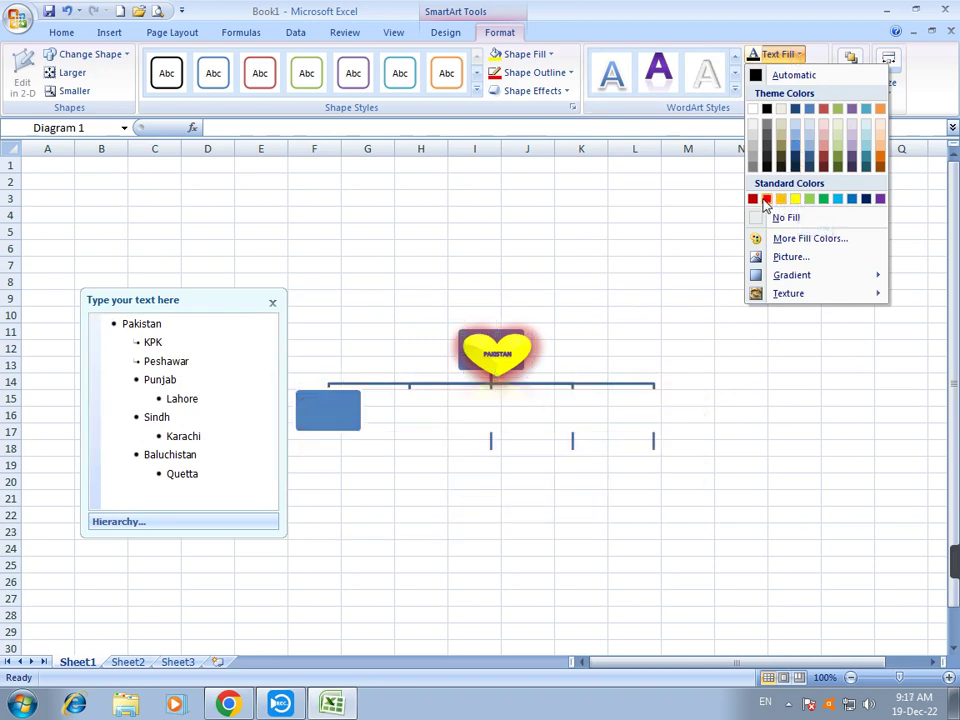
- Give the heart label text a red fill and a light-blue outline
{"action": "left_click", "coordinate": [766, 200]}
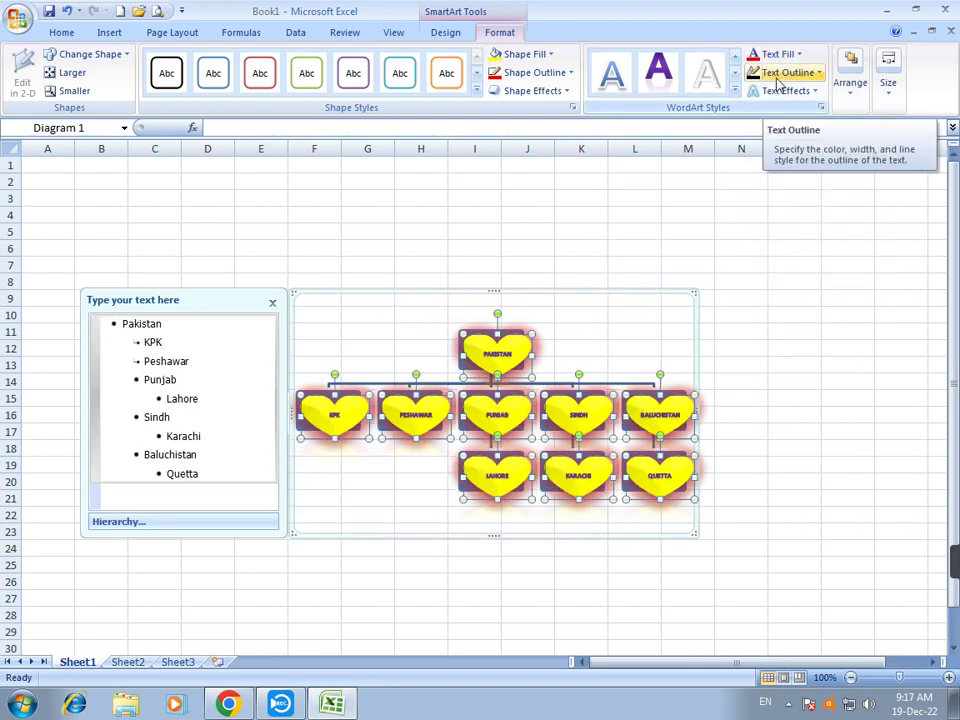
{"action": "left_click", "coordinate": [778, 77]}
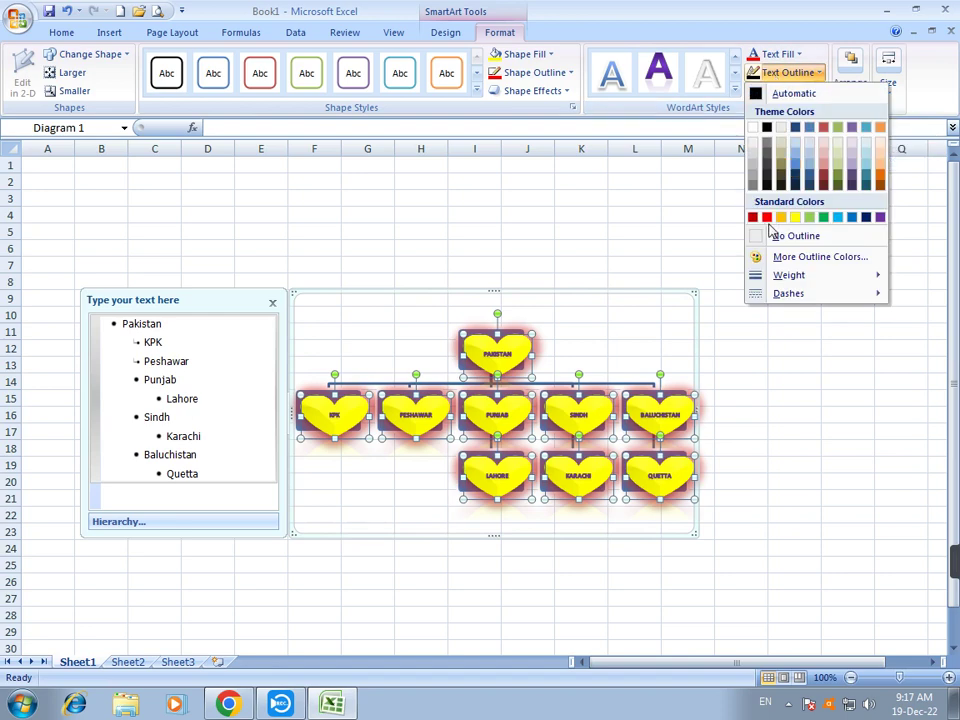
{"action": "left_click", "coordinate": [841, 218]}
- Add shadow, reflection and glow text effects to the labels, leaving 3-D Rotation unapplied
{"action": "left_click", "coordinate": [787, 91]}
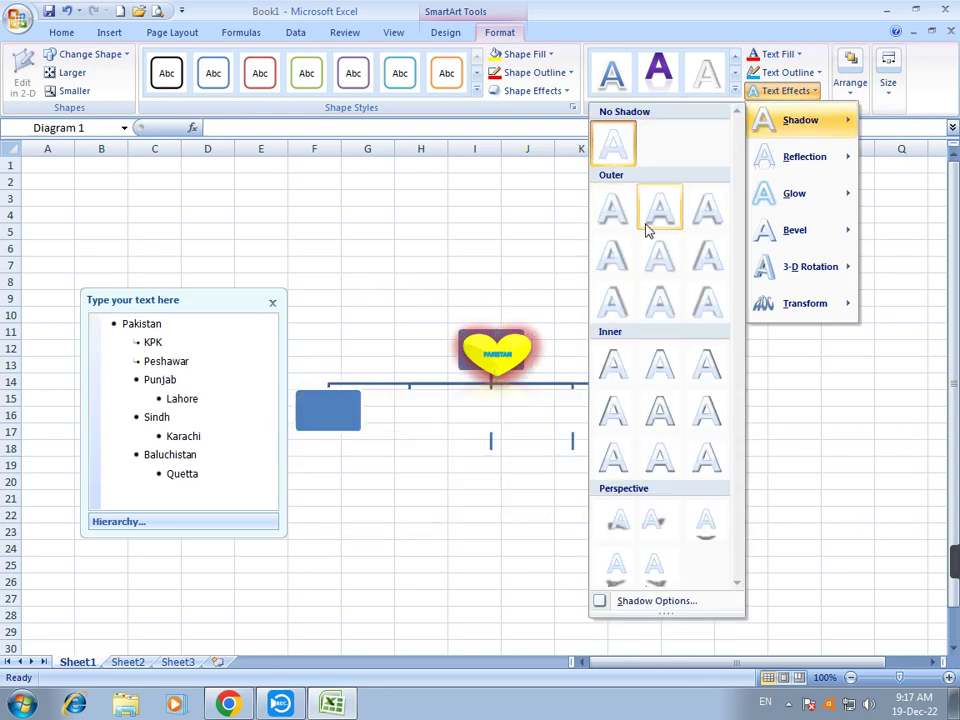
{"action": "left_click", "coordinate": [649, 227]}
{"action": "left_click", "coordinate": [785, 91]}
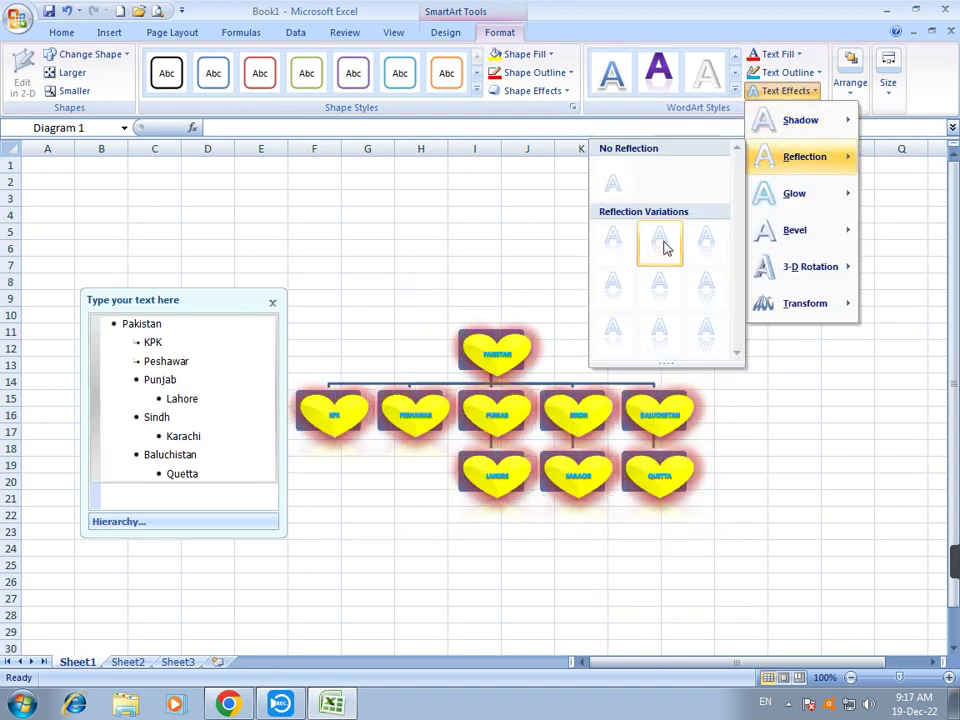
{"action": "left_click", "coordinate": [664, 246]}
{"action": "left_click", "coordinate": [772, 92]}
{"action": "mouse_move", "coordinate": [795, 193]}
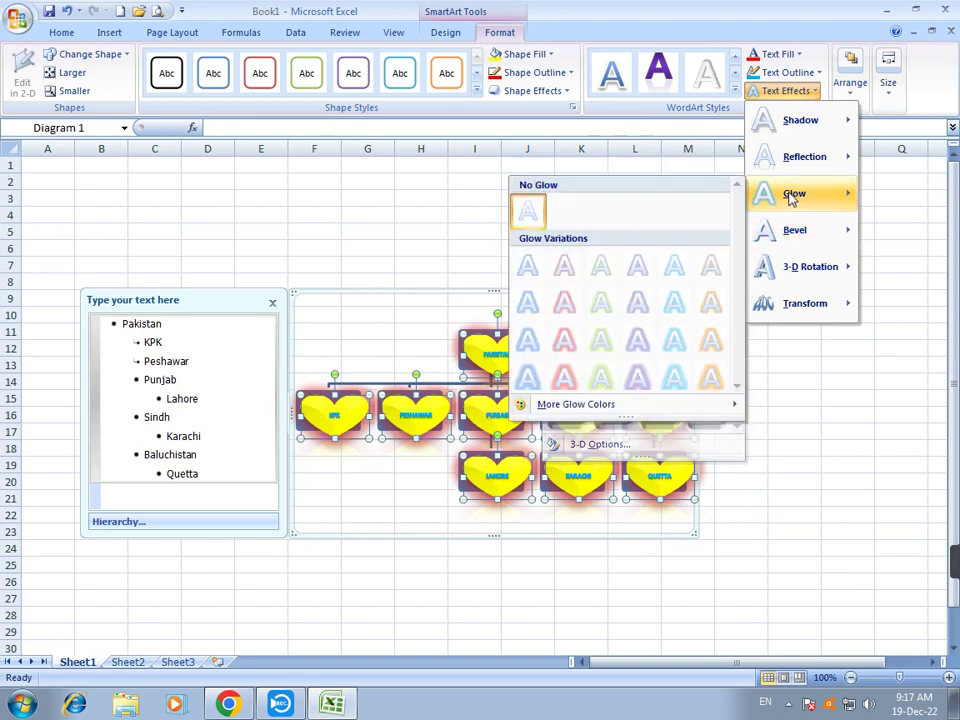
{"action": "left_click", "coordinate": [564, 341]}
{"action": "left_click", "coordinate": [785, 91]}
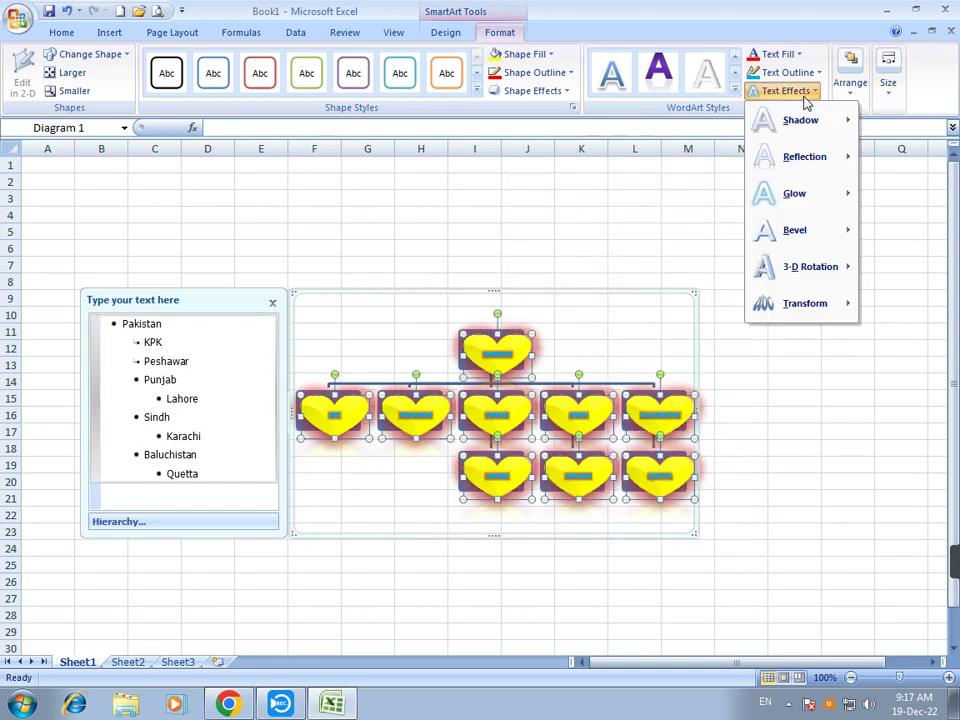
{"action": "mouse_move", "coordinate": [808, 266]}
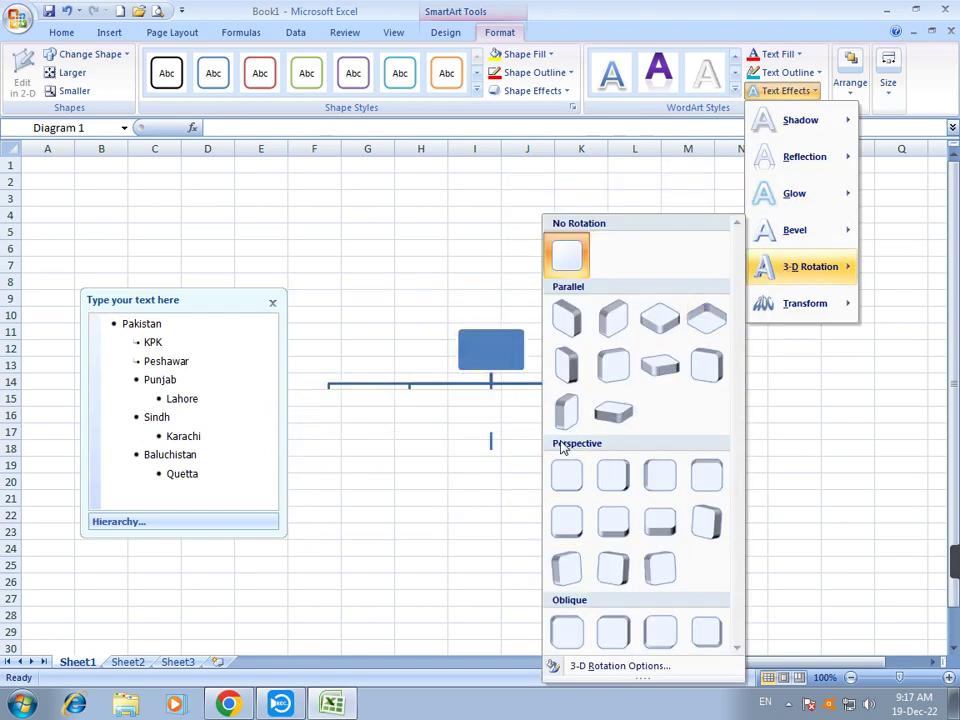
{"action": "left_click", "coordinate": [467, 437]}
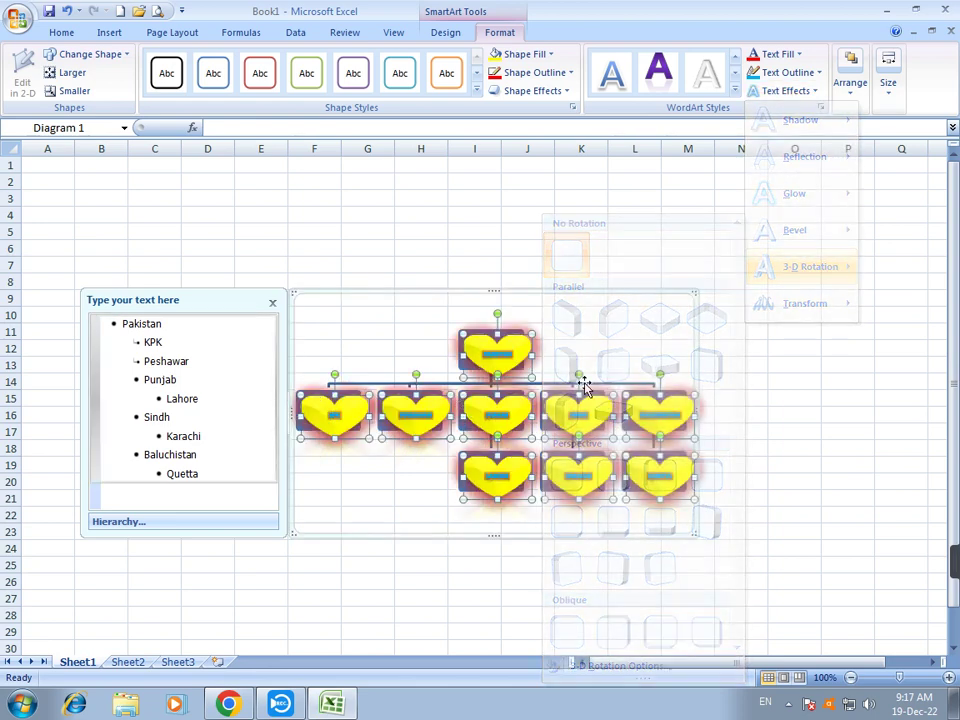
{"action": "left_click", "coordinate": [850, 95]}
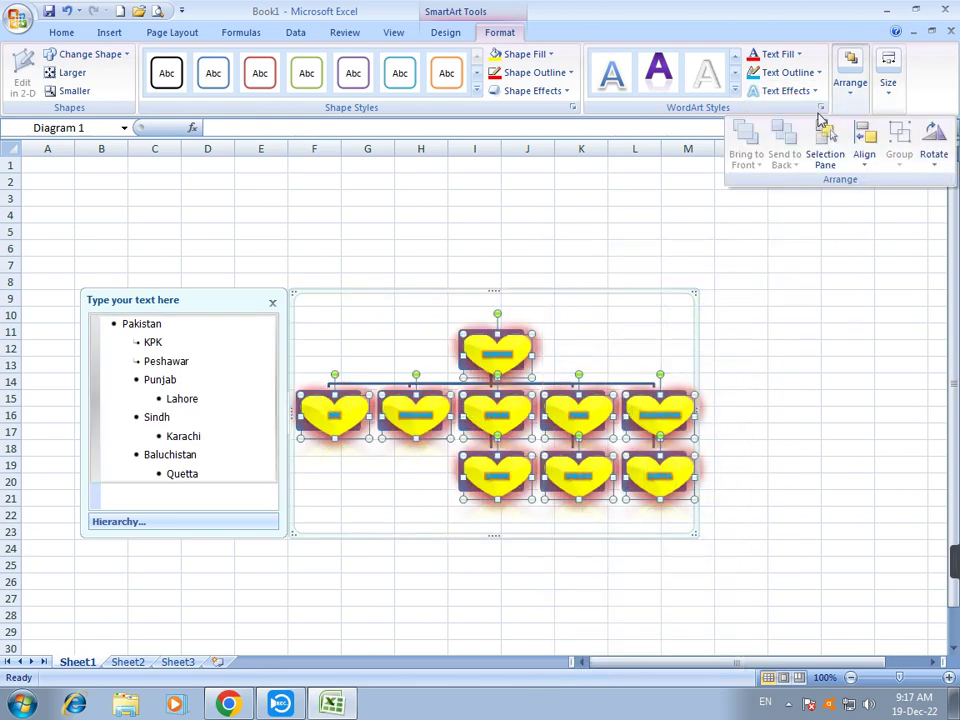
- Resize the hearts diagram to 3.2" high and 5.4" wide
{"action": "left_click", "coordinate": [836, 166]}
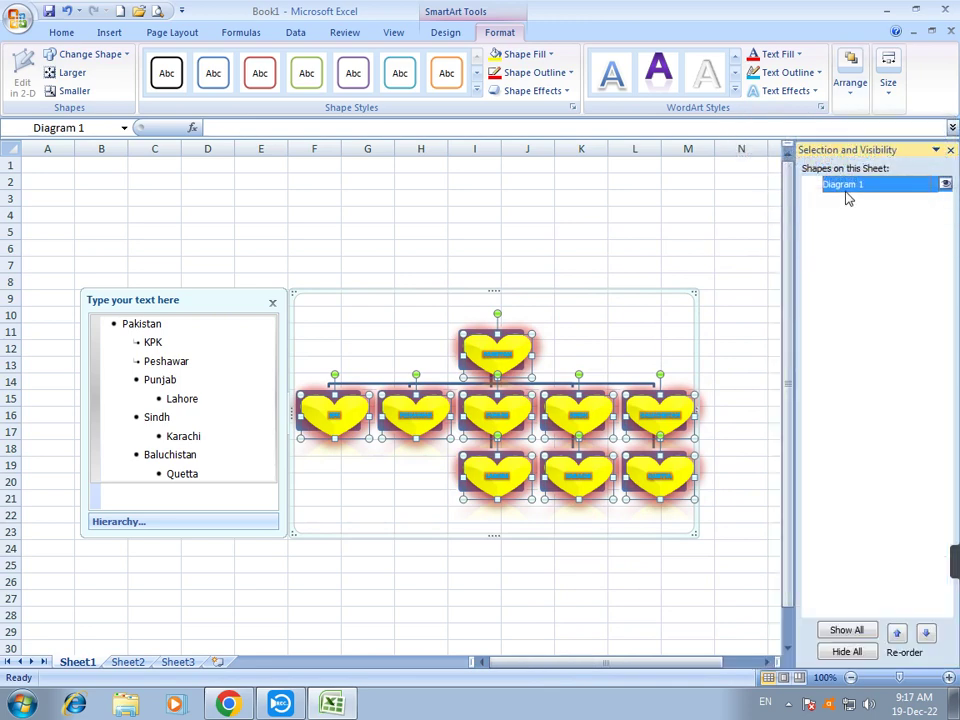
{"action": "left_click", "coordinate": [950, 151]}
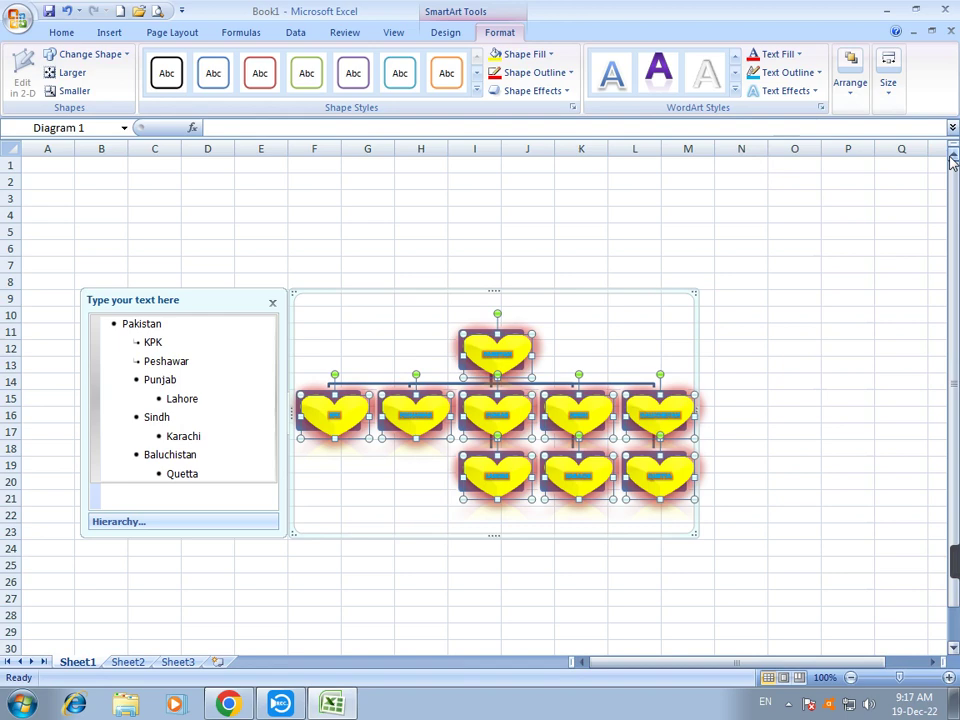
{"action": "left_click", "coordinate": [892, 93]}
{"action": "left_click", "coordinate": [944, 130]}
{"action": "left_click", "coordinate": [944, 130]}
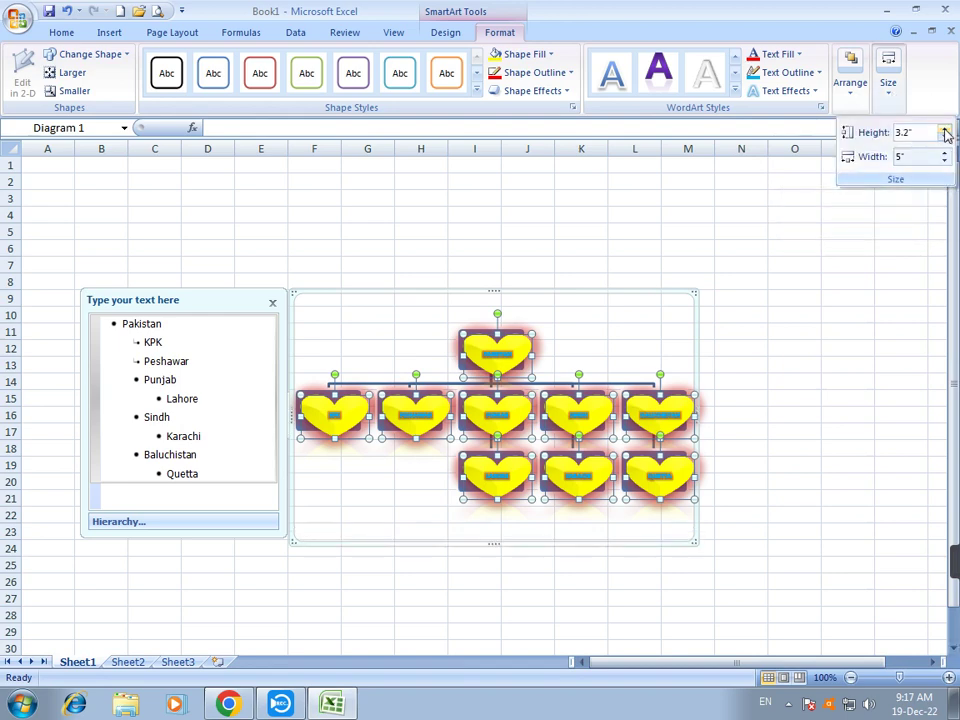
{"action": "left_click", "coordinate": [944, 153]}
{"action": "left_click", "coordinate": [944, 153]}
{"action": "left_click", "coordinate": [945, 154]}
{"action": "left_click", "coordinate": [945, 154]}
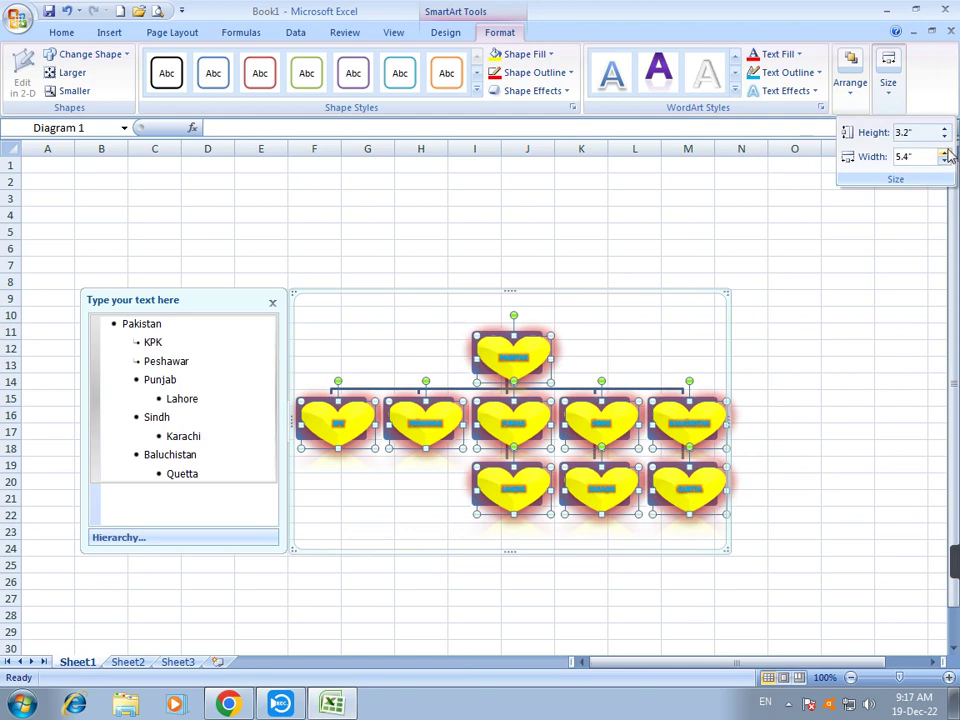
- Drag the hearts diagram higher up the sheet
{"action": "left_click", "coordinate": [447, 35]}
{"action": "left_click", "coordinate": [503, 38]}
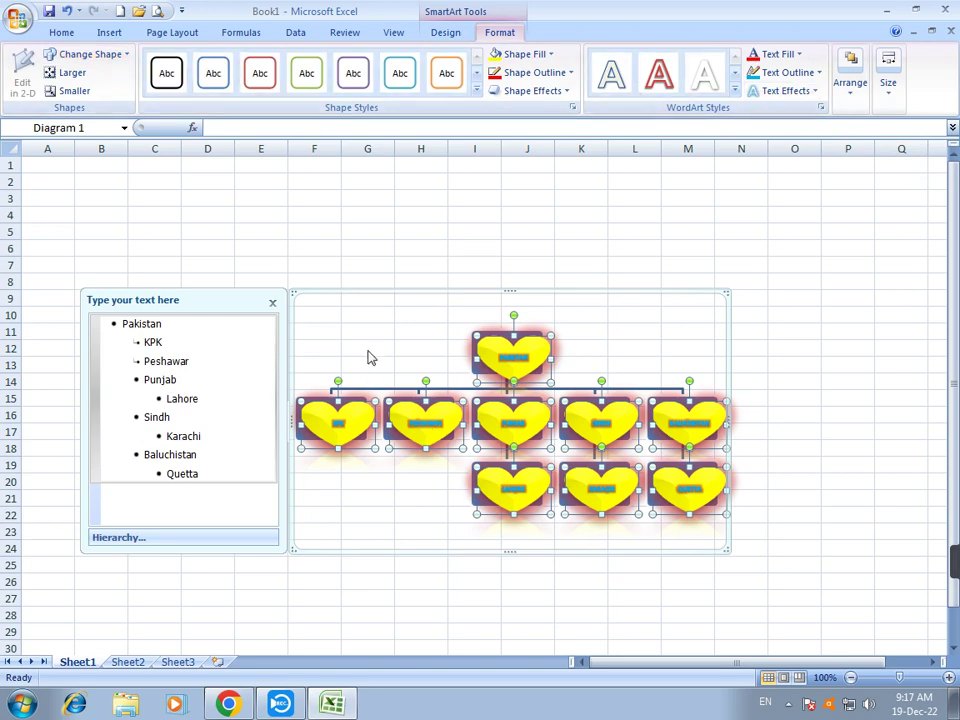
{"action": "left_click_drag", "start_coordinate": [395, 290], "coordinate": [388, 220]}
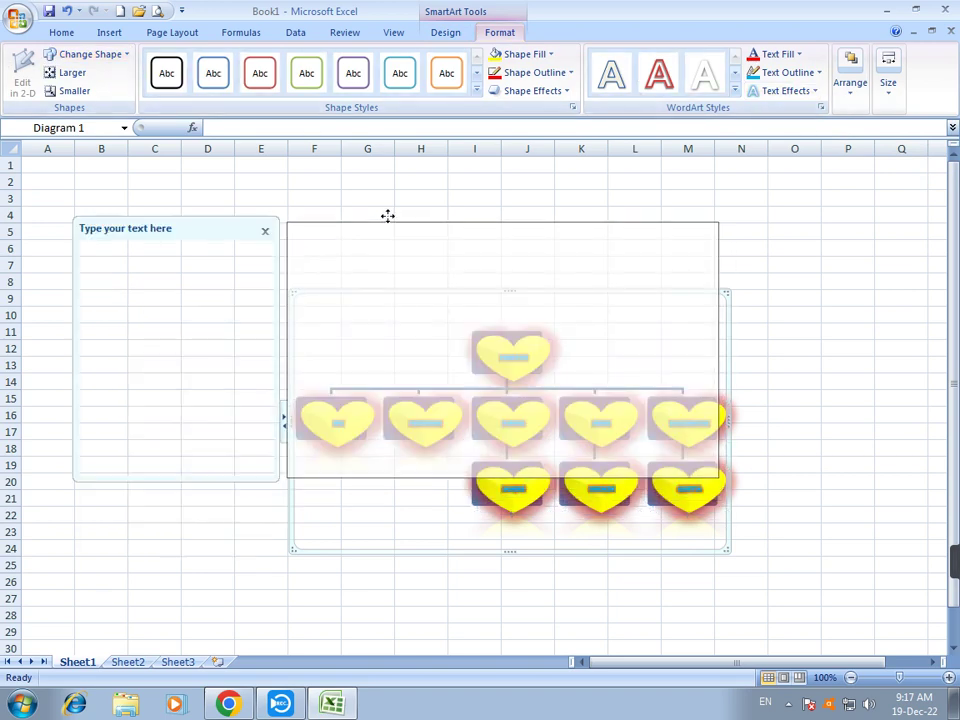
- Place the diagram starting near row 3, close its text pane, then reselect it
{"action": "left_click_drag", "start_coordinate": [247, 190], "coordinate": [255, 193]}
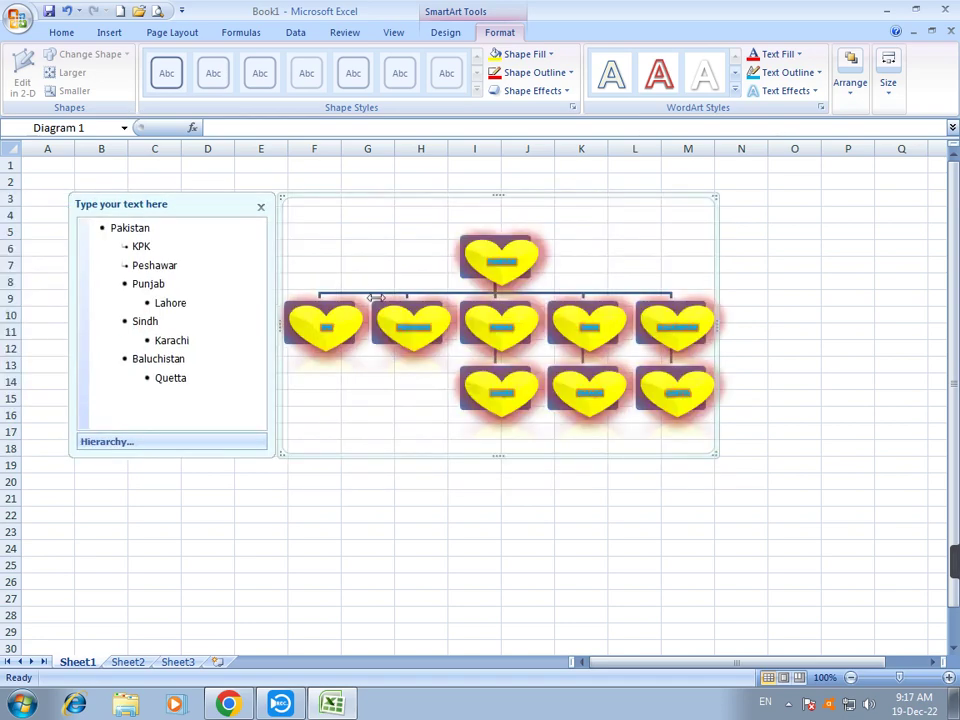
{"action": "left_click", "coordinate": [264, 207]}
{"action": "left_click", "coordinate": [328, 186]}
{"action": "left_click", "coordinate": [122, 246]}
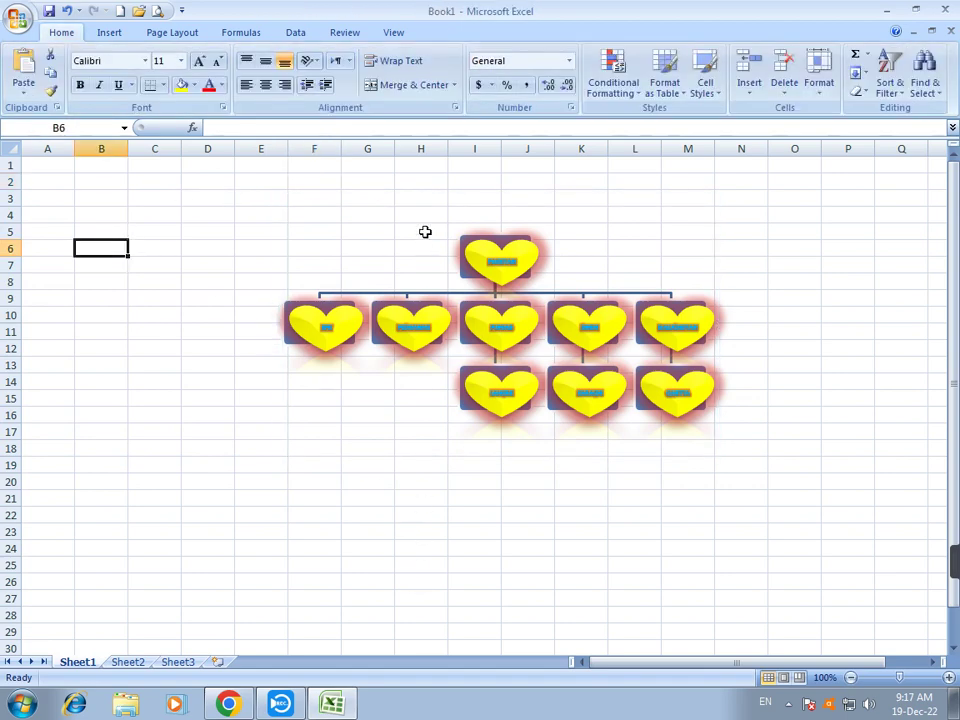
{"action": "left_click", "coordinate": [450, 275]}
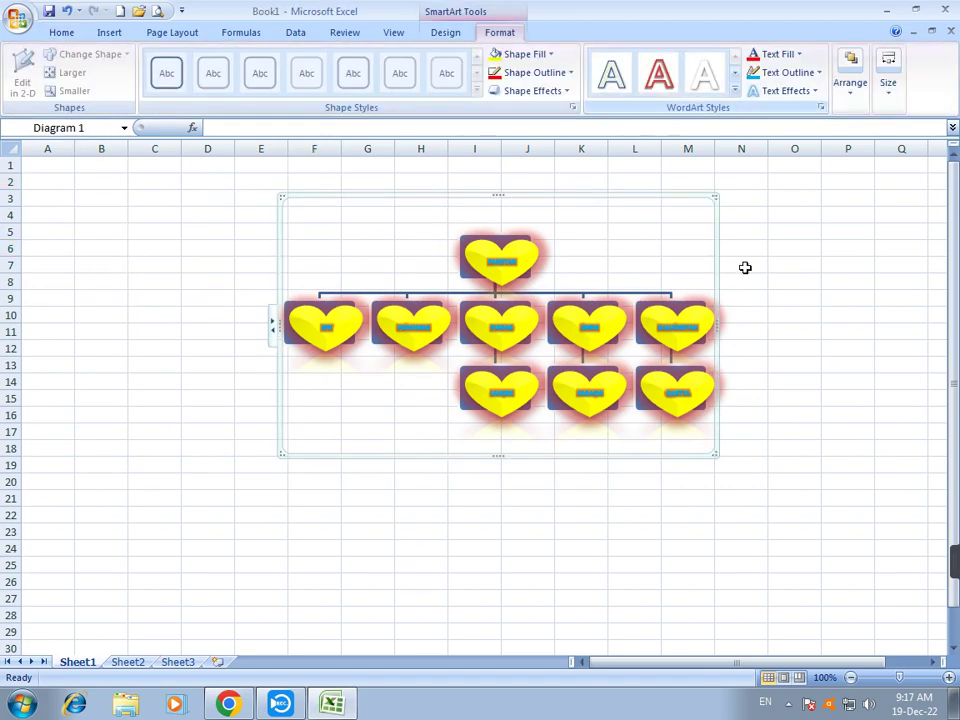
- Apply a red WordArt style from the full gallery to the heart labels
{"action": "left_click", "coordinate": [735, 90]}
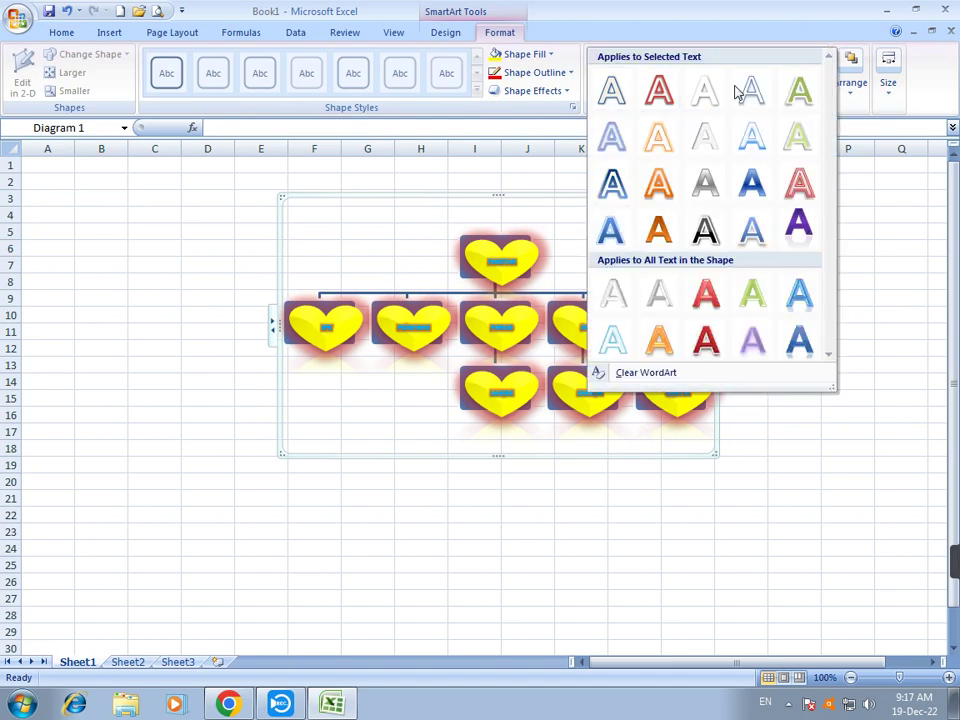
{"action": "left_click", "coordinate": [705, 293]}
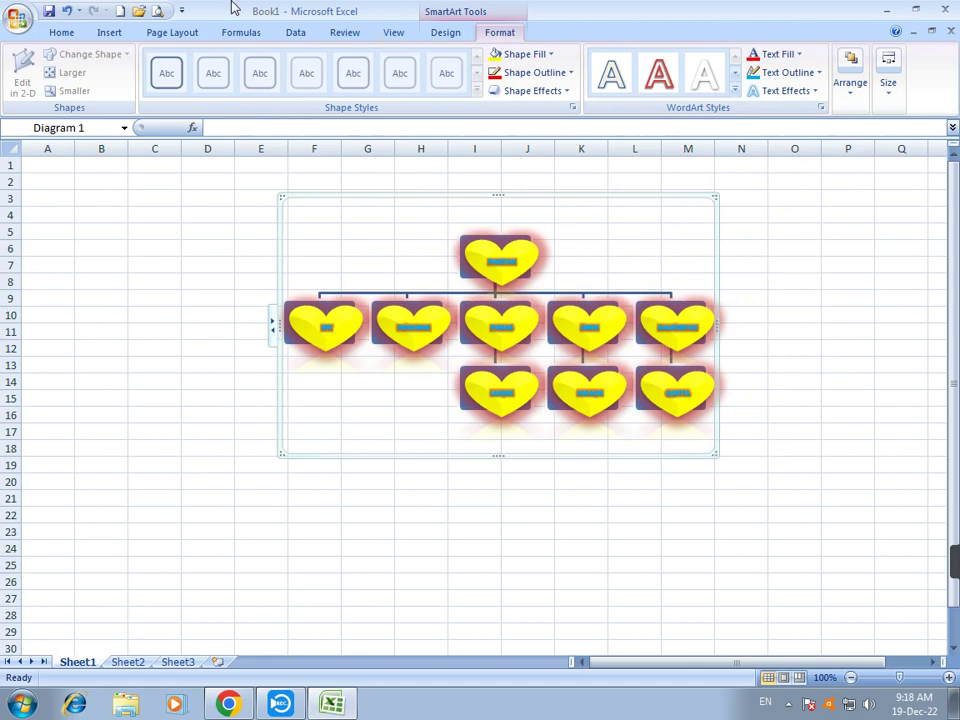
{"action": "left_click", "coordinate": [445, 32]}
{"action": "left_click", "coordinate": [496, 33]}
{"action": "left_click", "coordinate": [109, 33]}
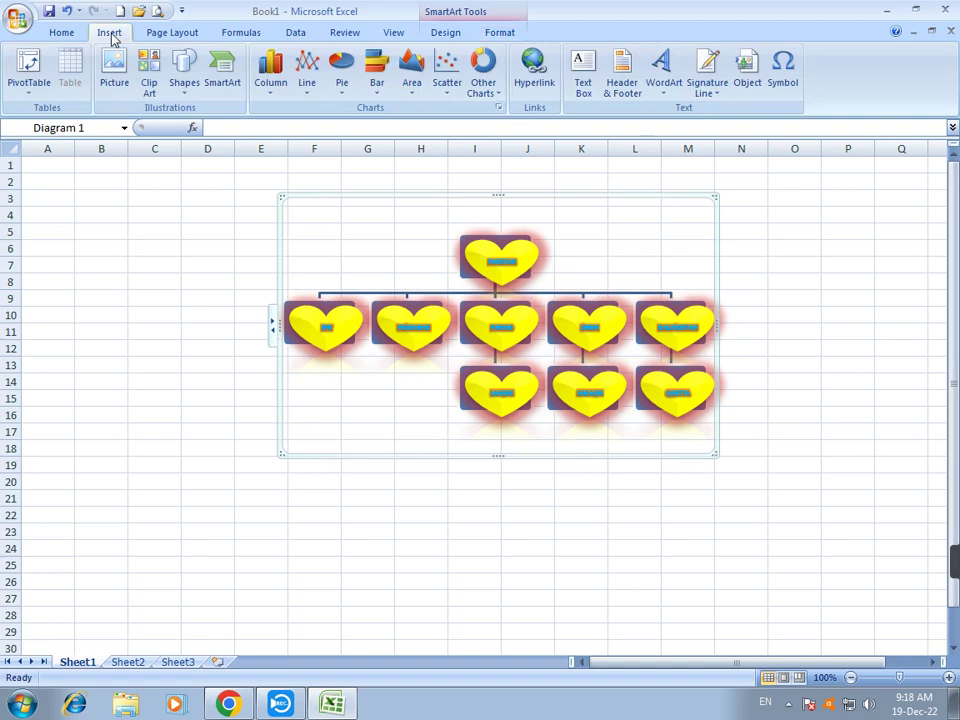
- Browse the chart types, then quit Excel with Alt+F4 without saving Book1
{"action": "left_click", "coordinate": [268, 90]}
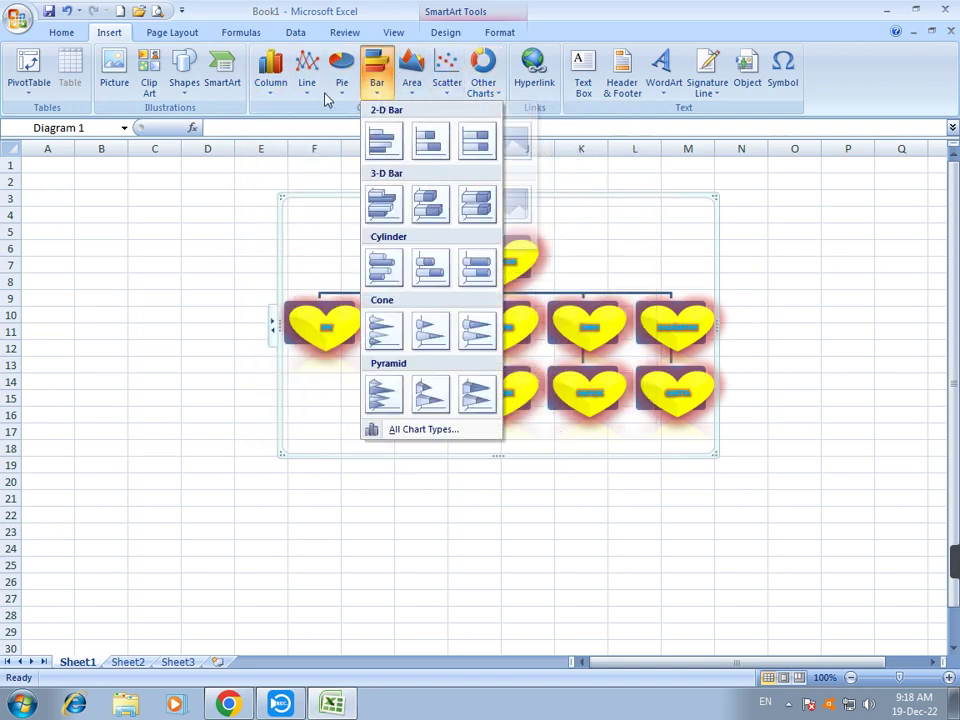
{"action": "mouse_move", "coordinate": [341, 75]}
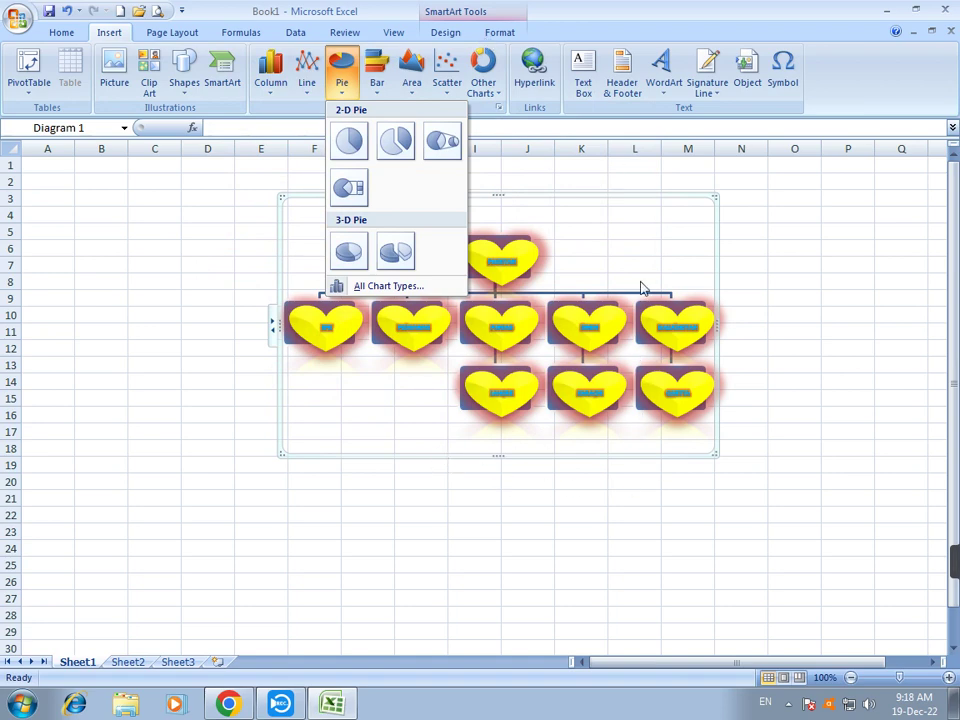
{"action": "key", "text": "alt+F4"}
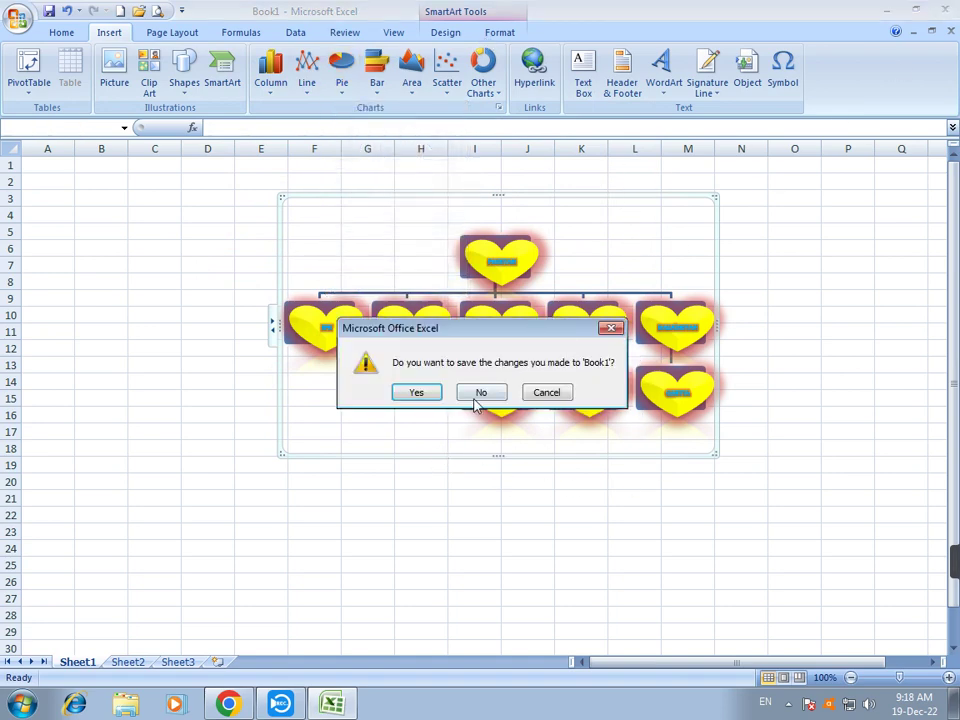
{"action": "left_click", "coordinate": [479, 394]}
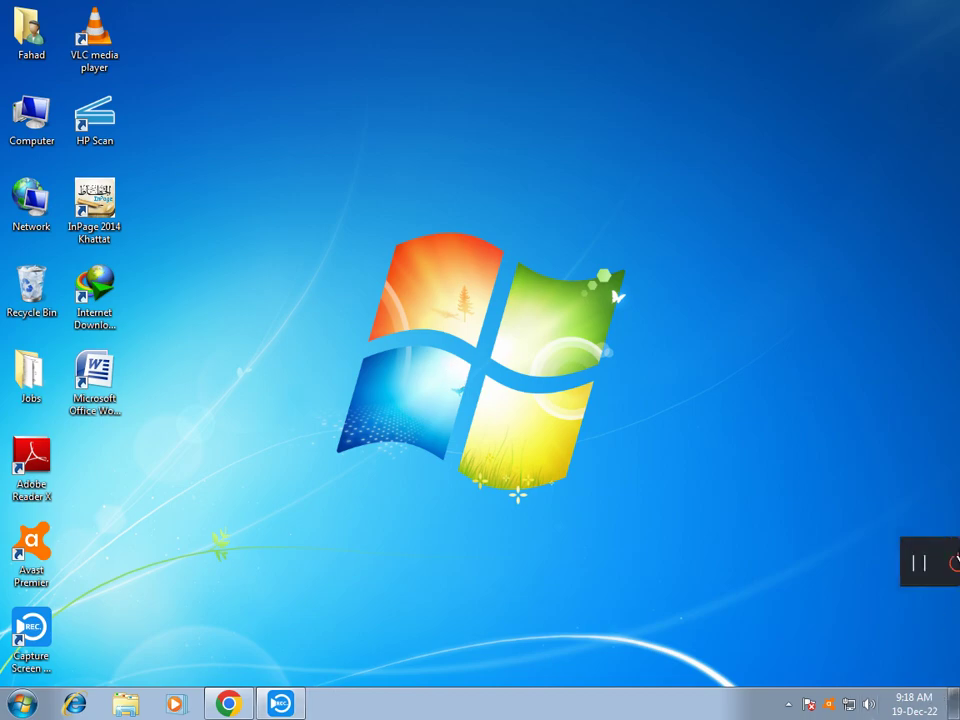